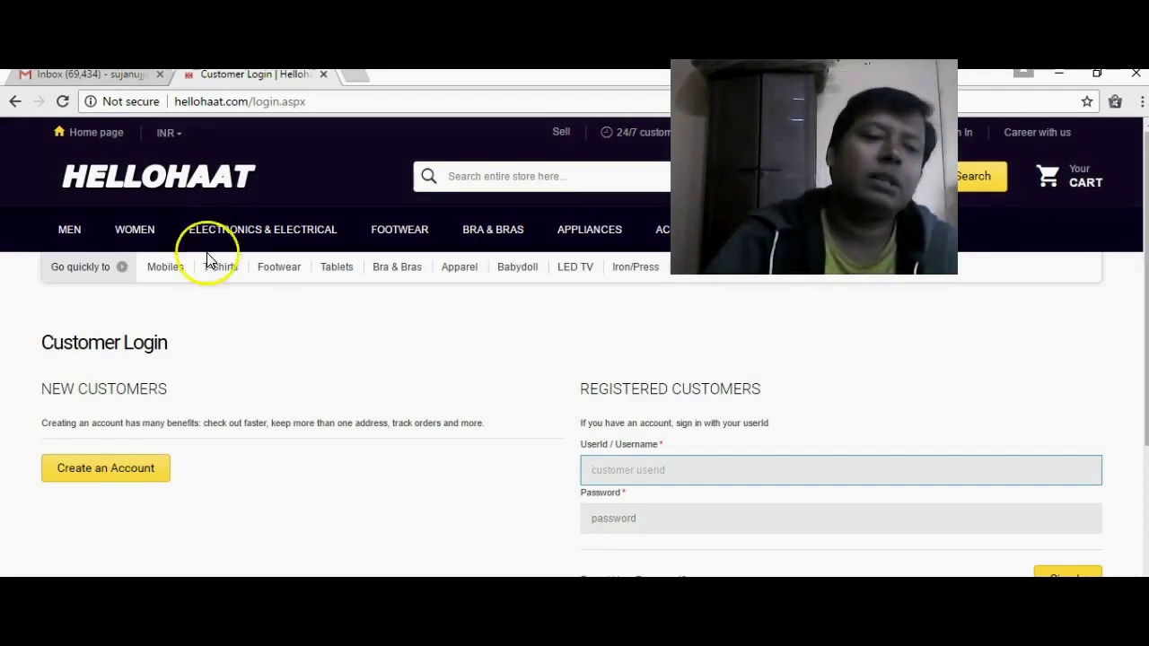
click(68, 229)
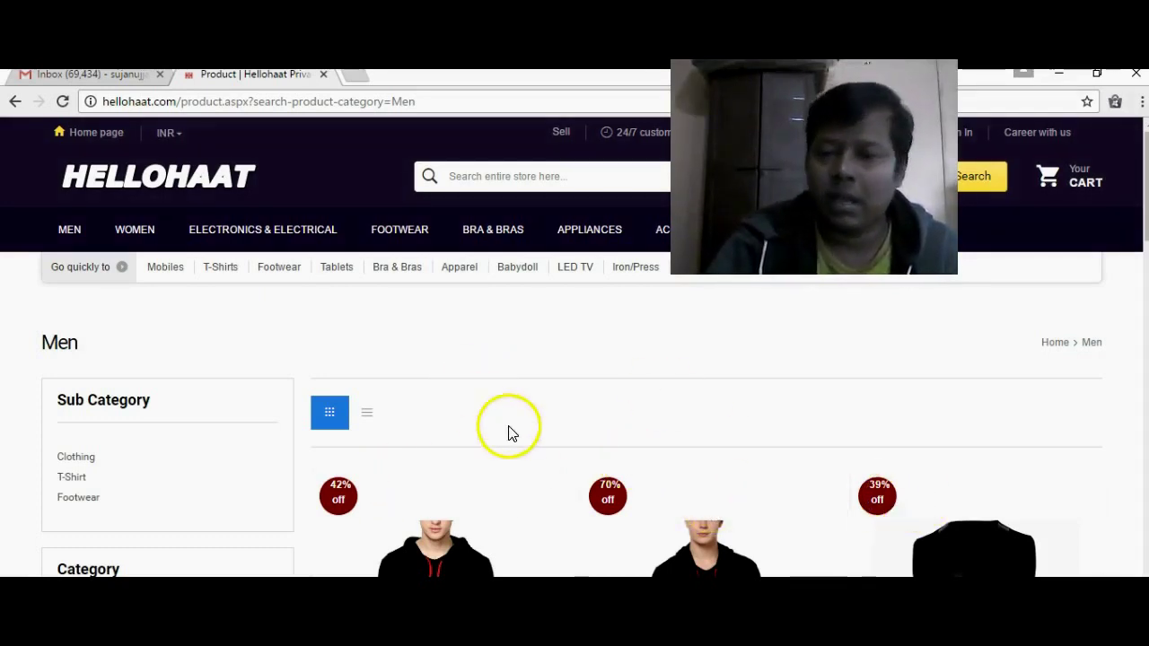
click(16, 103)
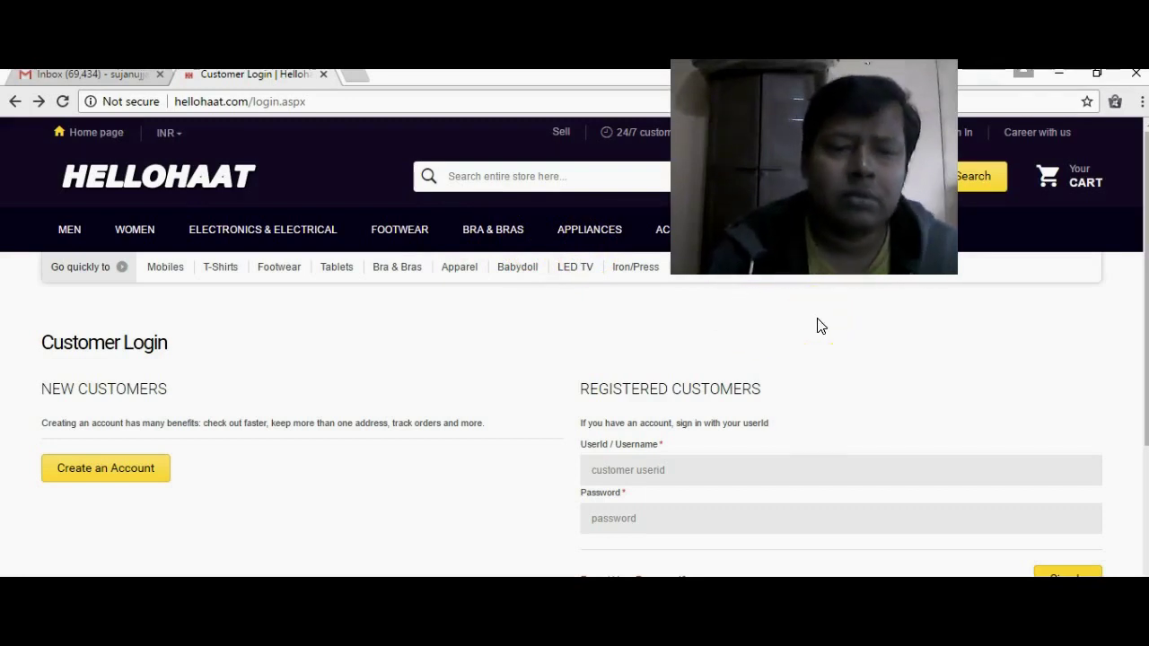
click(255, 423)
click(149, 478)
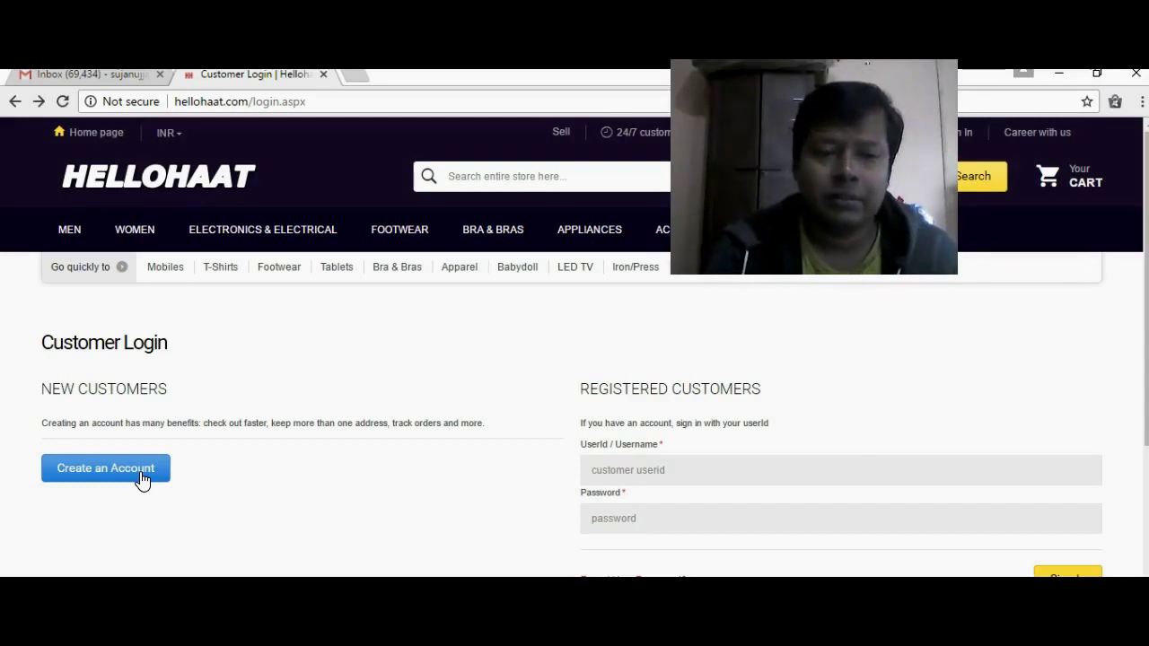
- Select the word PAYMENT on the page and 'contact' in the address, then go back to the Contact us page
click(148, 462)
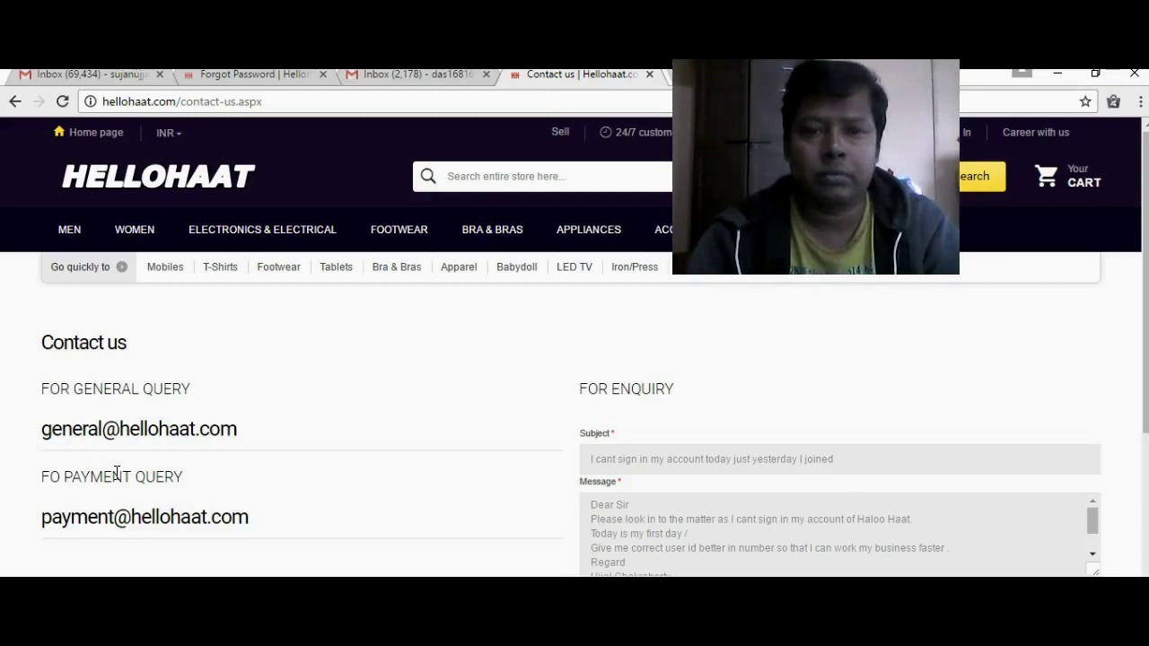
double_click(117, 473)
click(290, 405)
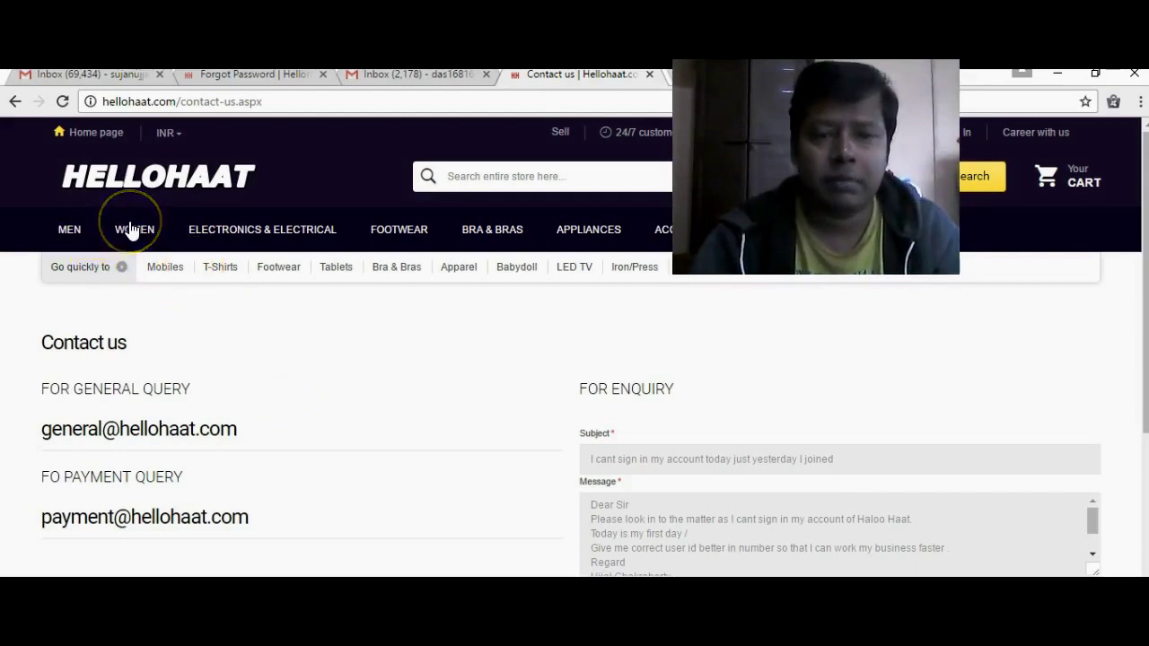
double_click(199, 102)
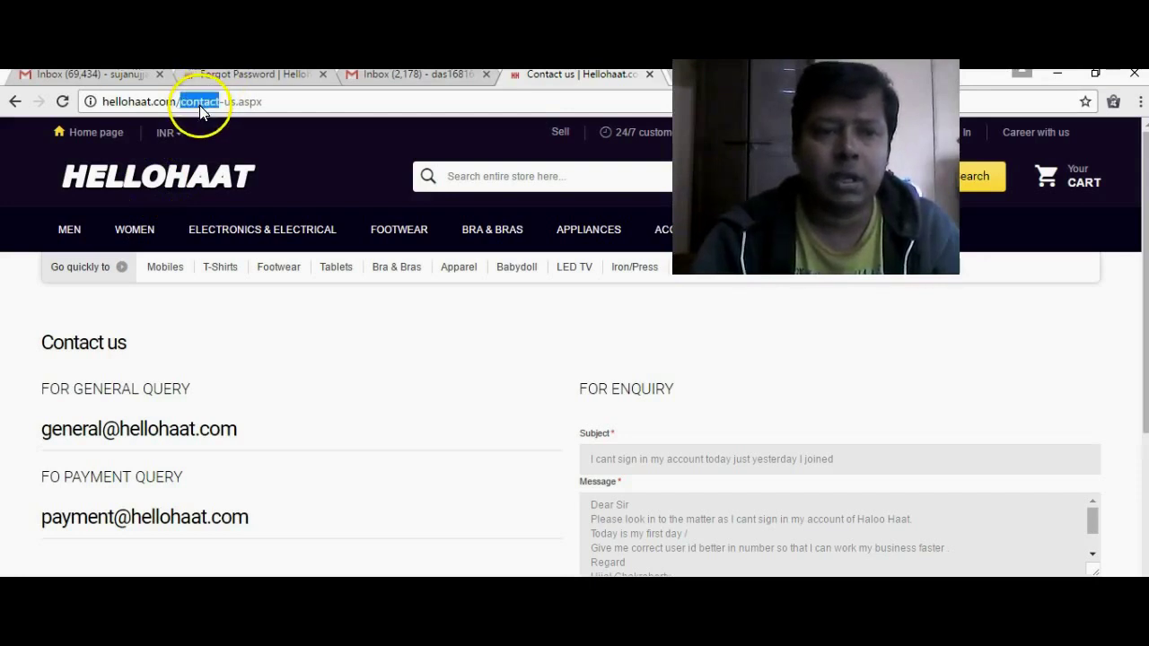
click(316, 330)
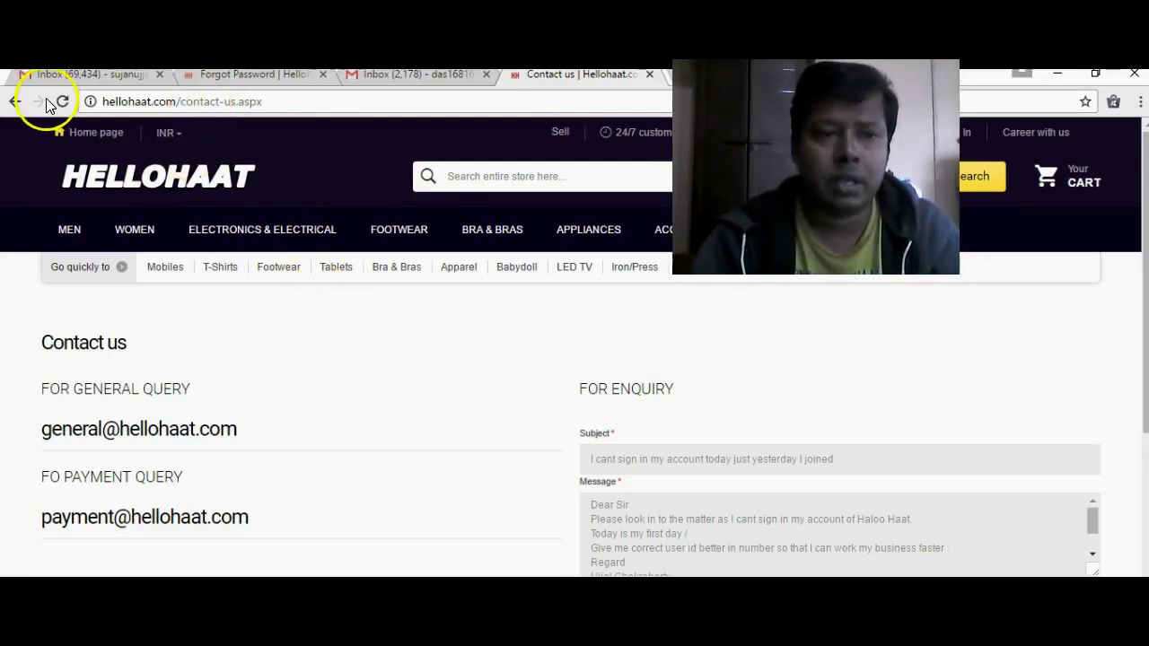
click(16, 103)
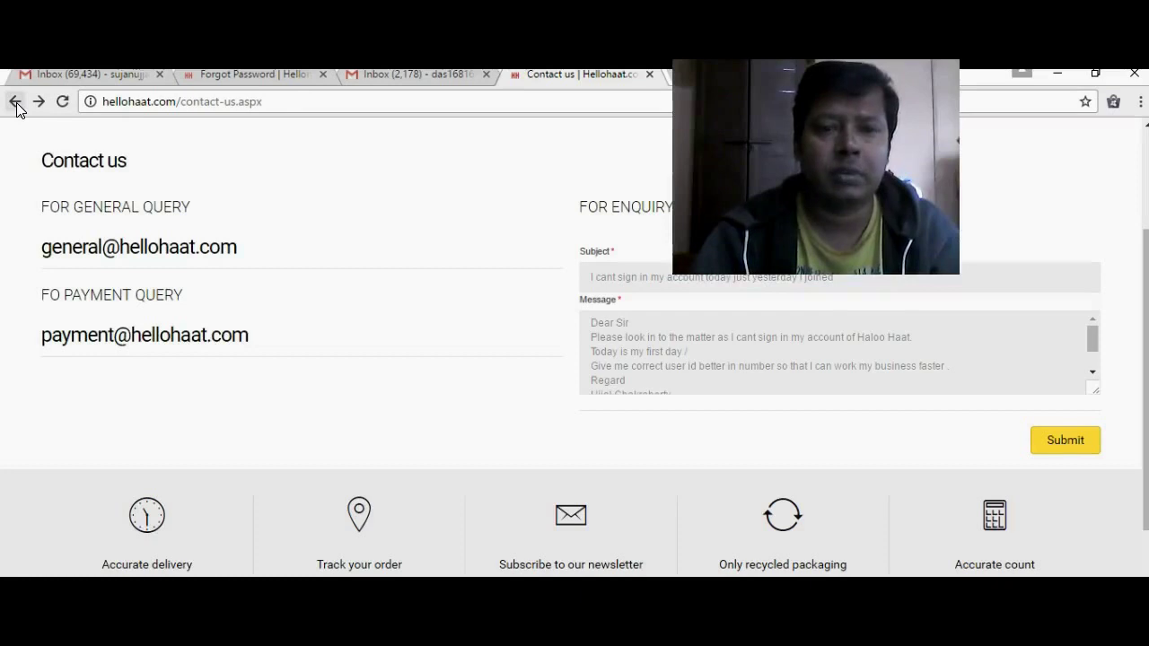
- Reload the Contact us page so its enquiry fields are empty, then select the page URL
click(16, 103)
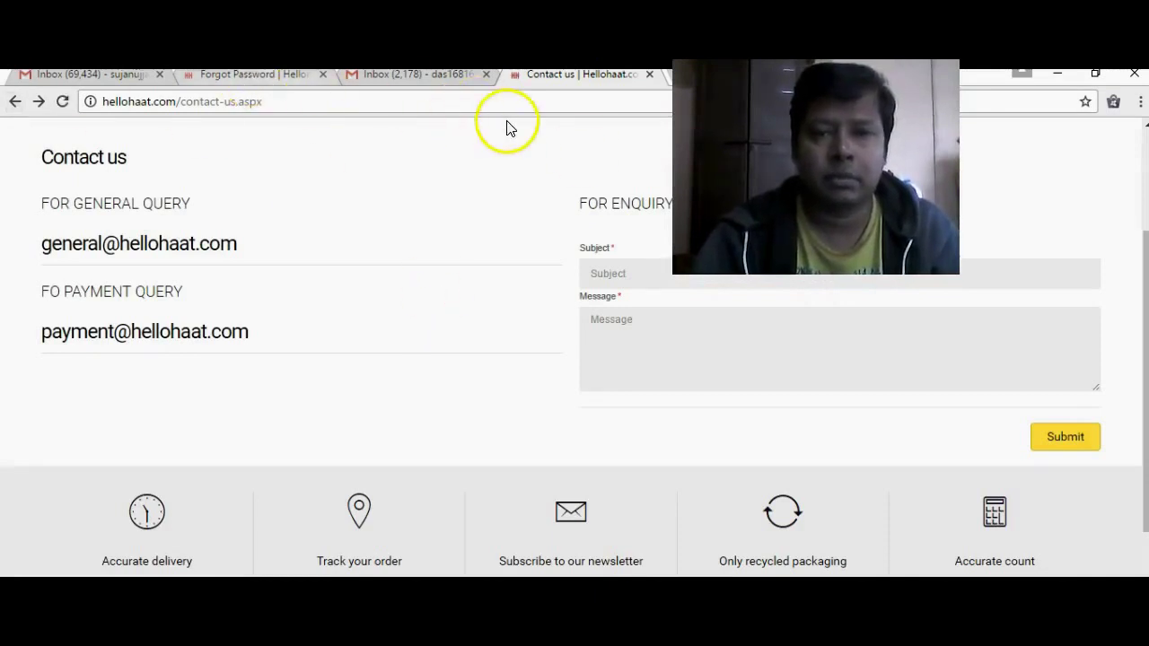
key(super+d)
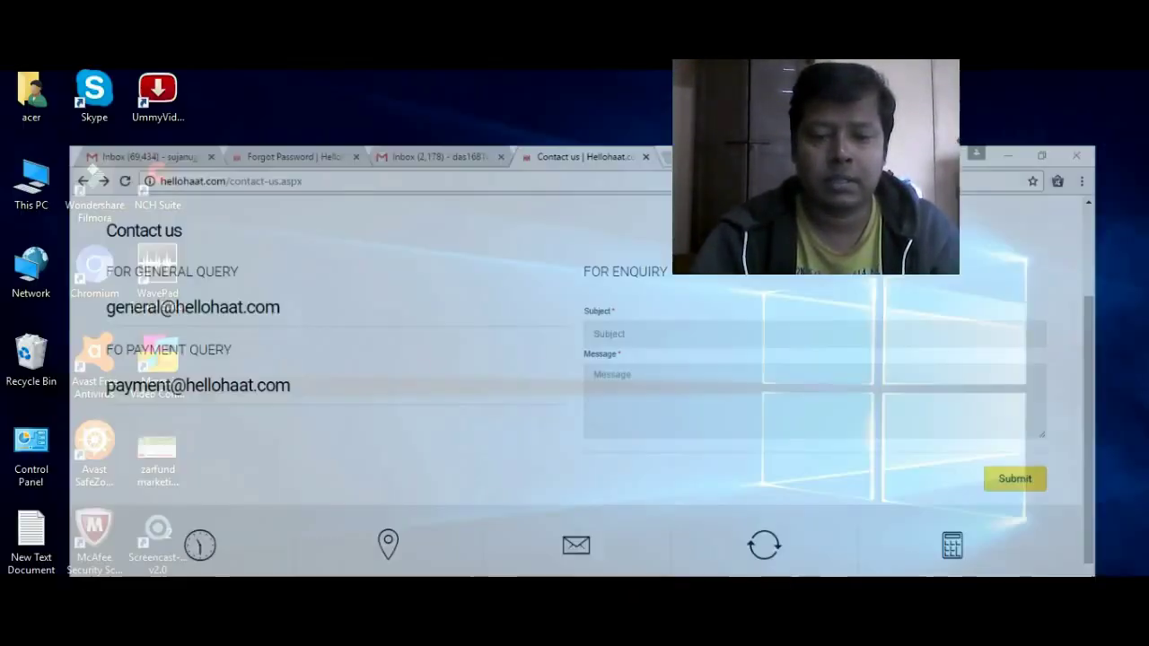
key(super+d)
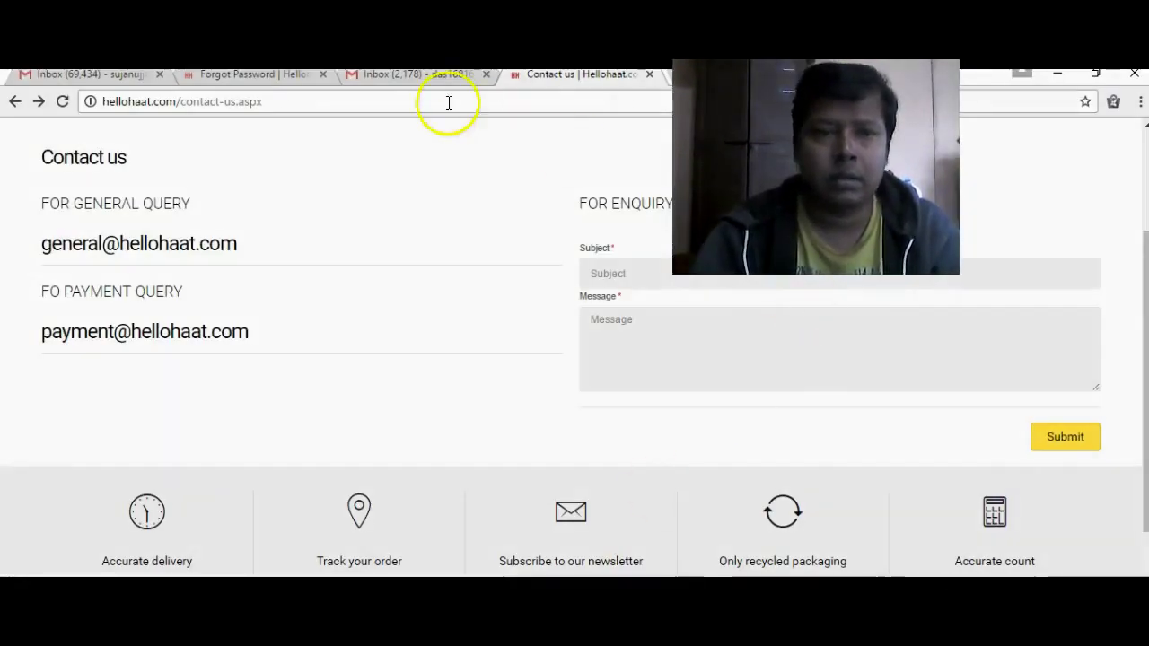
click(347, 101)
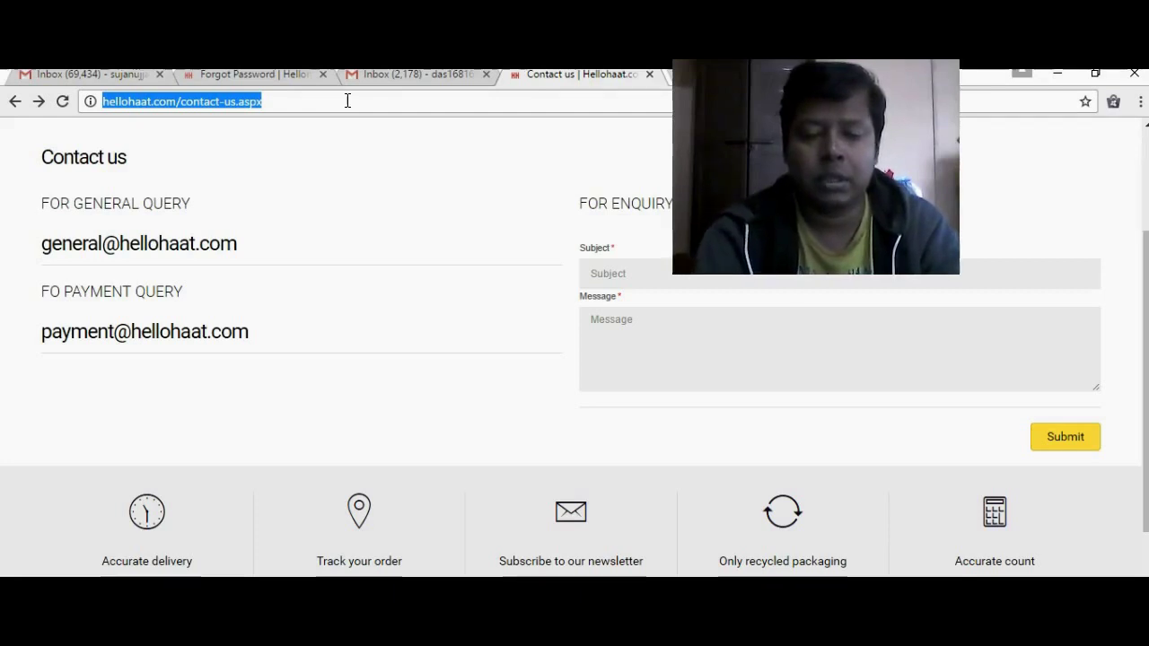
text(d)
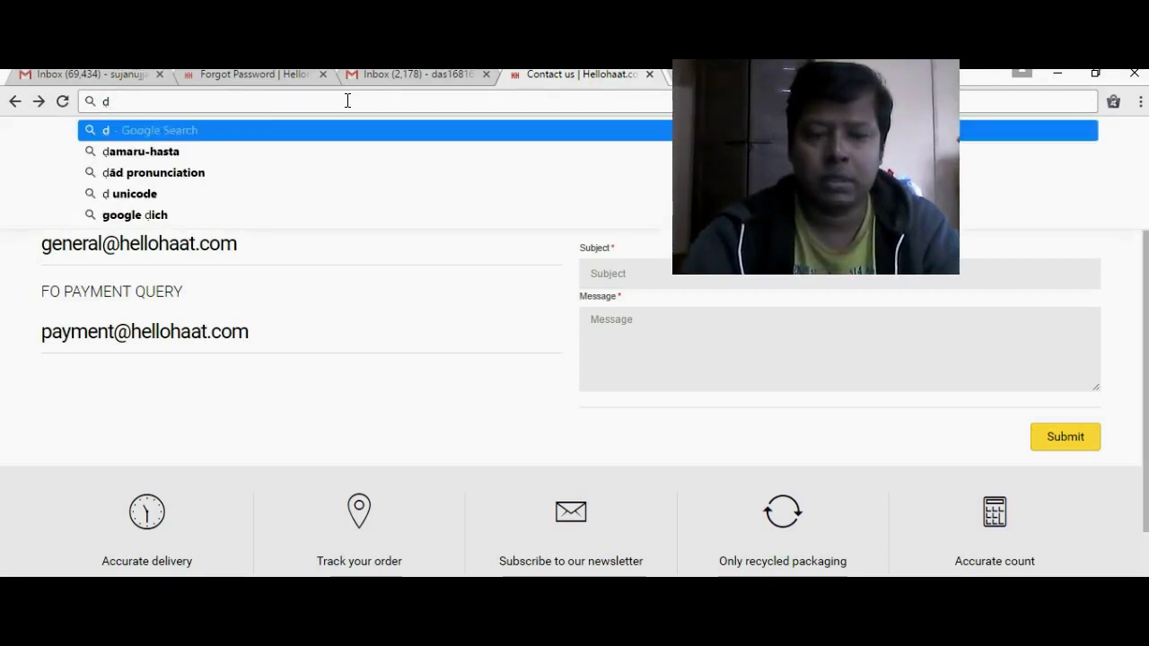
key(BackSpace)
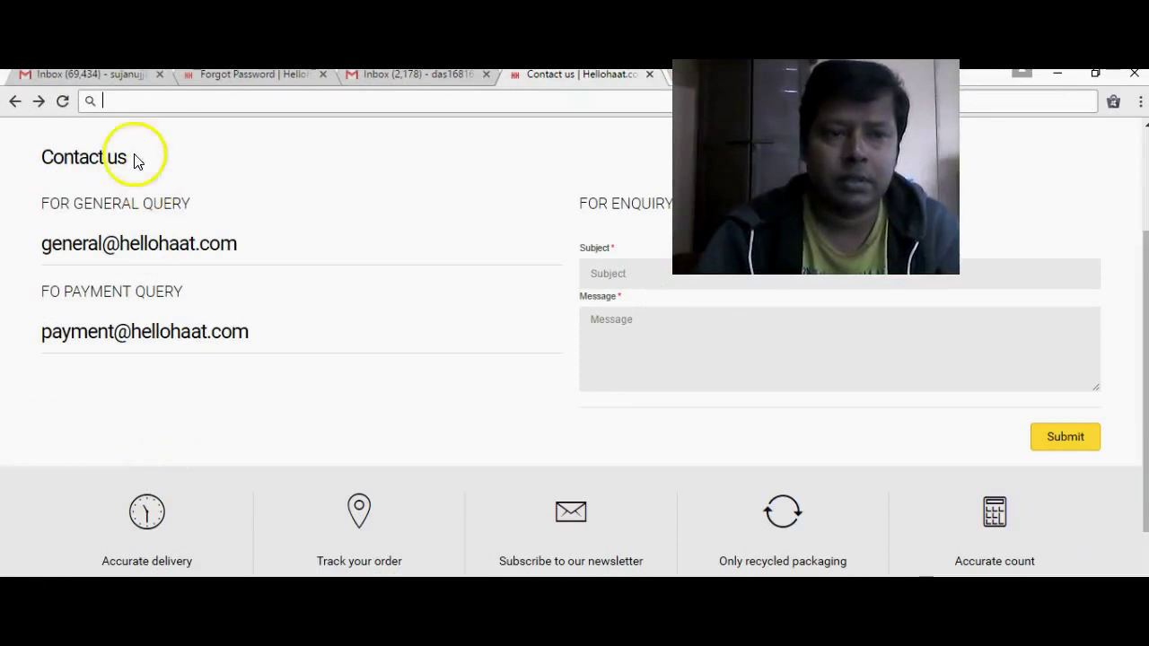
text(www.)
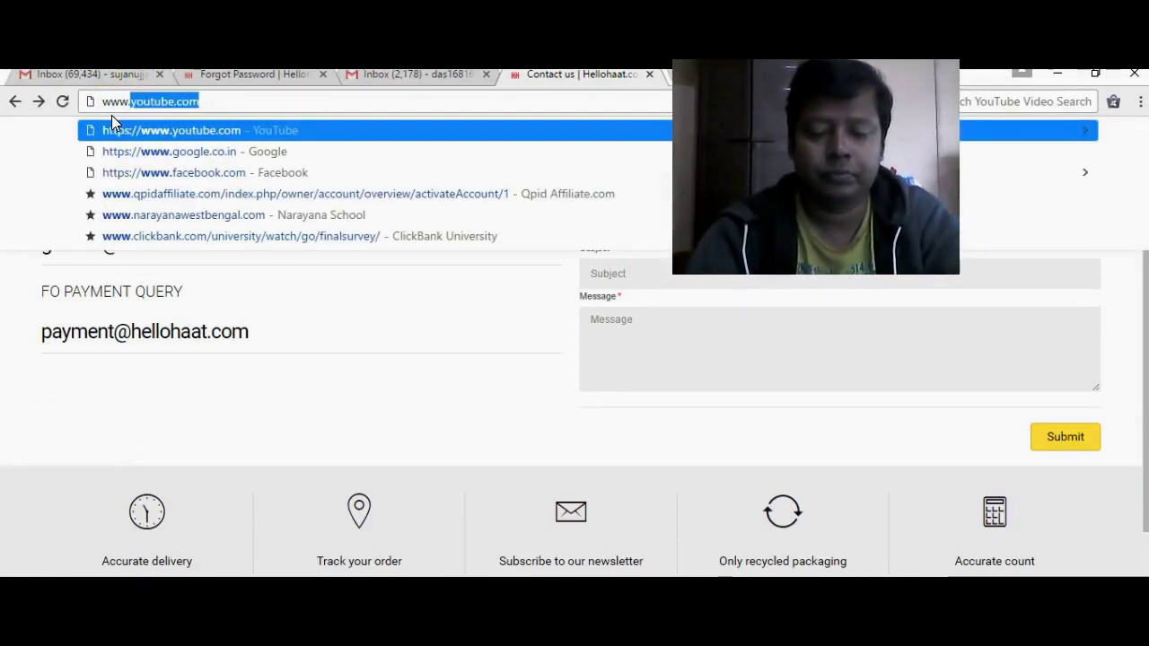
text(heloo)
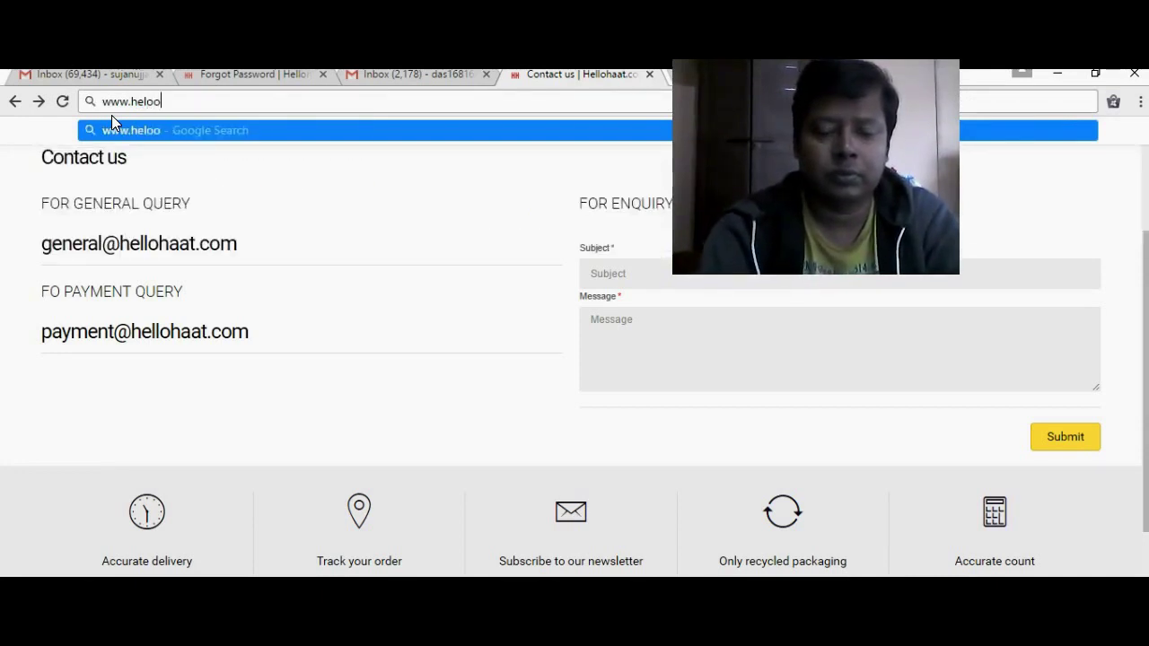
text(haat)
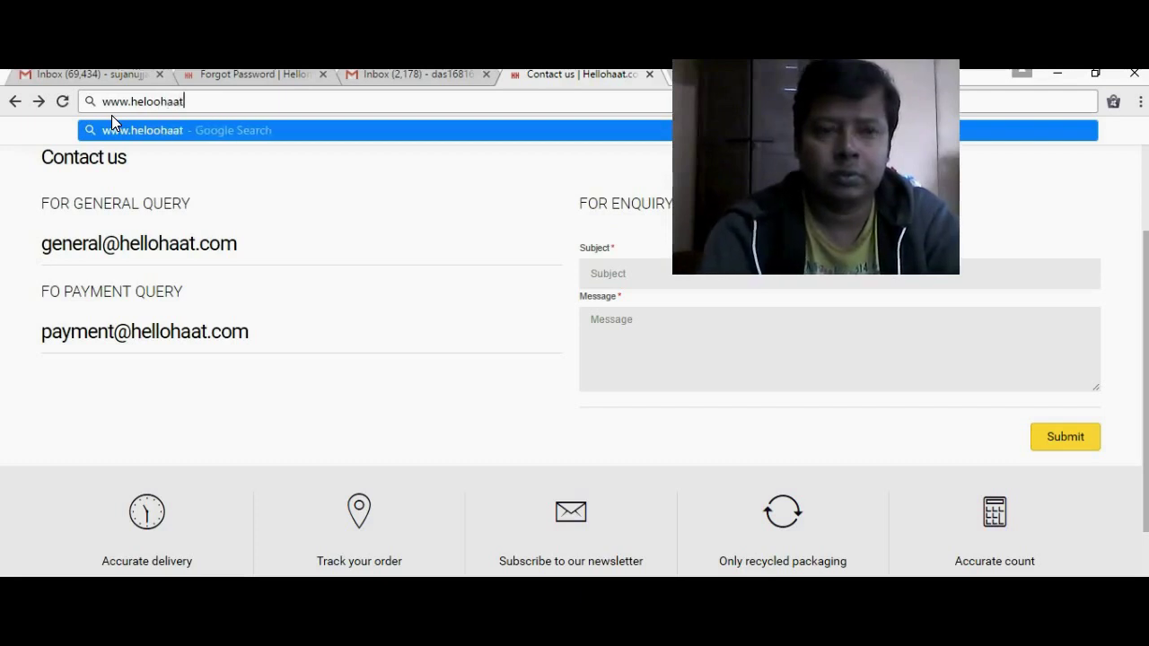
text(.com)
click(157, 101)
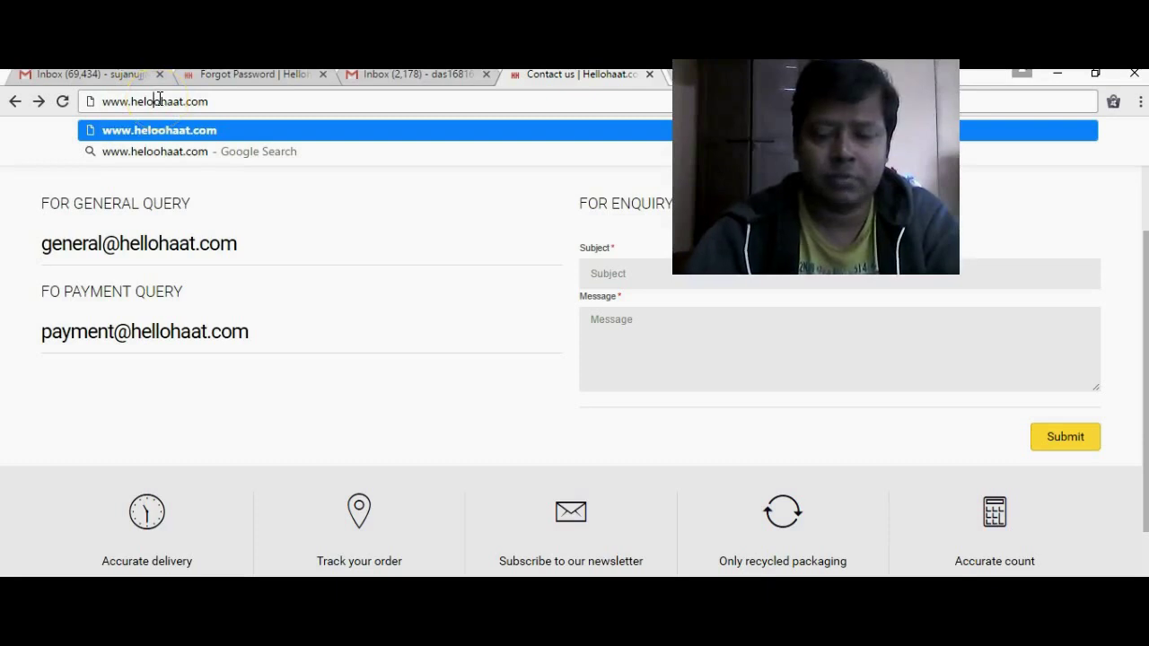
key(BackSpace)
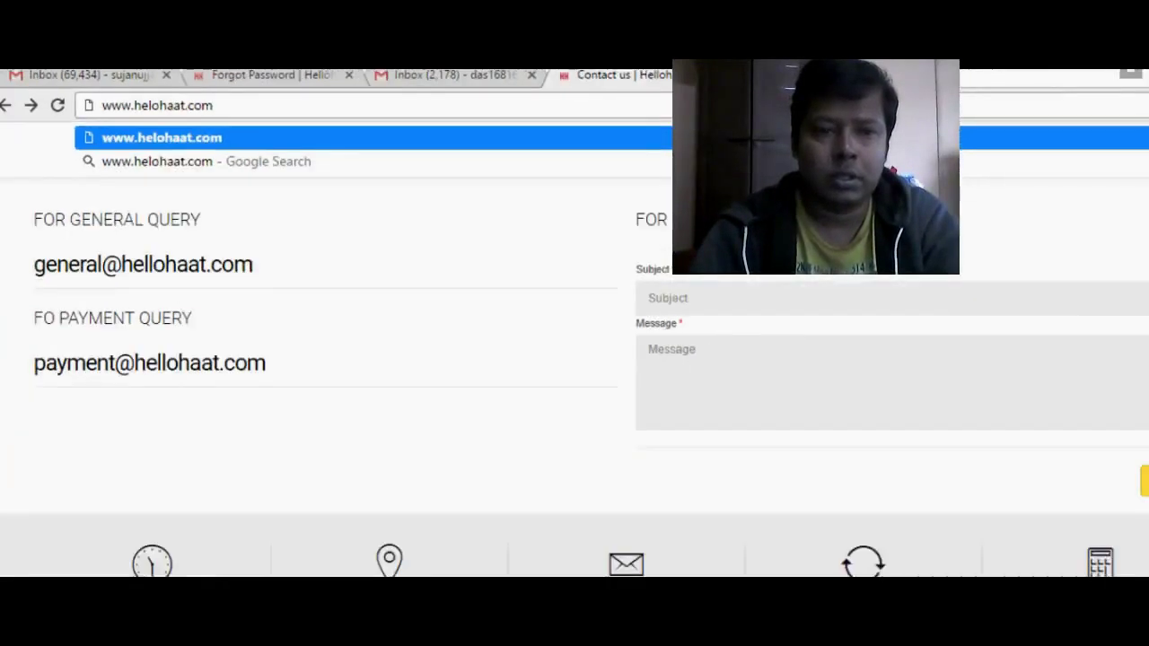
key(Escape)
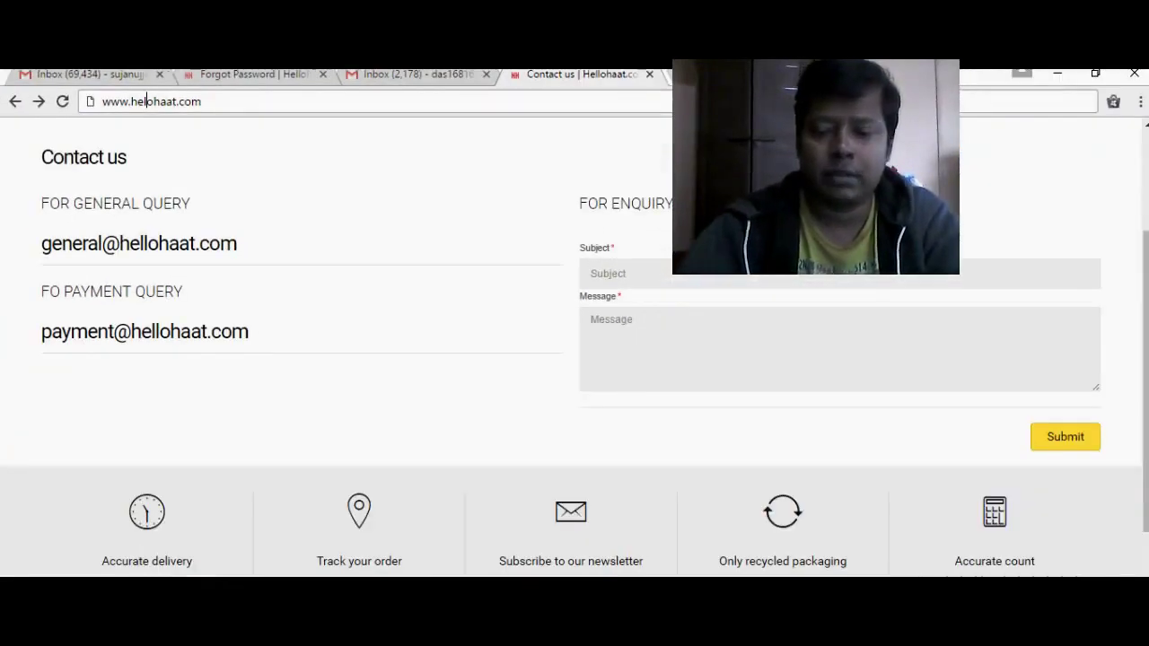
key(BackSpace)
key(Return)
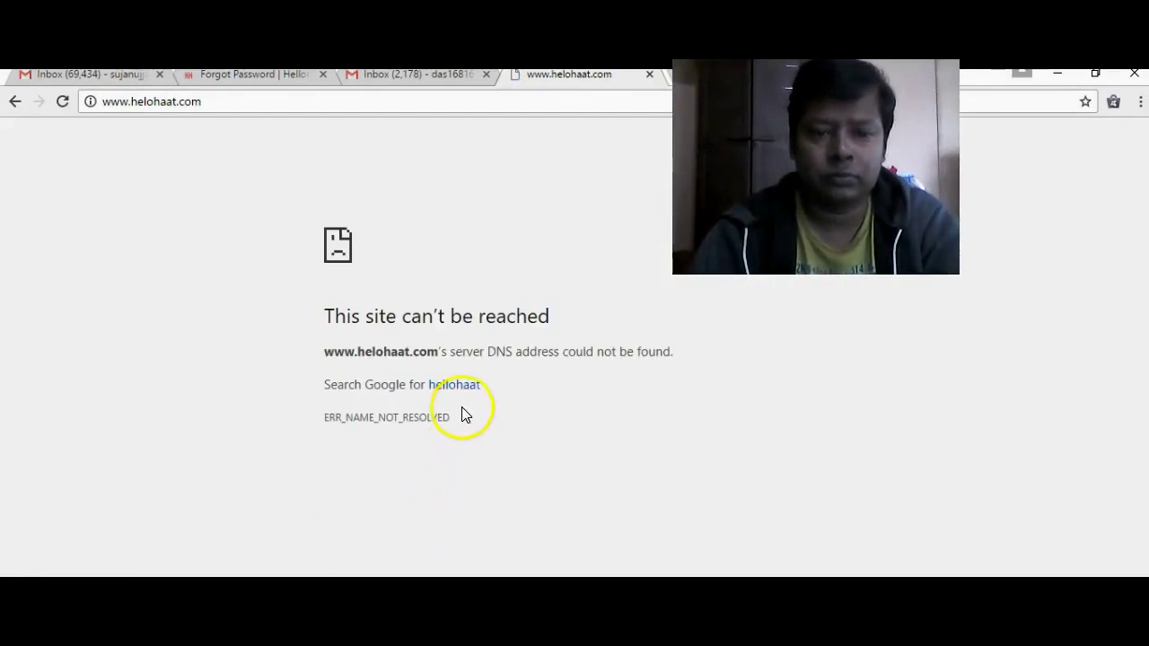
- Search Google for hellohaat from the 'site can't be reached' error page
click(461, 386)
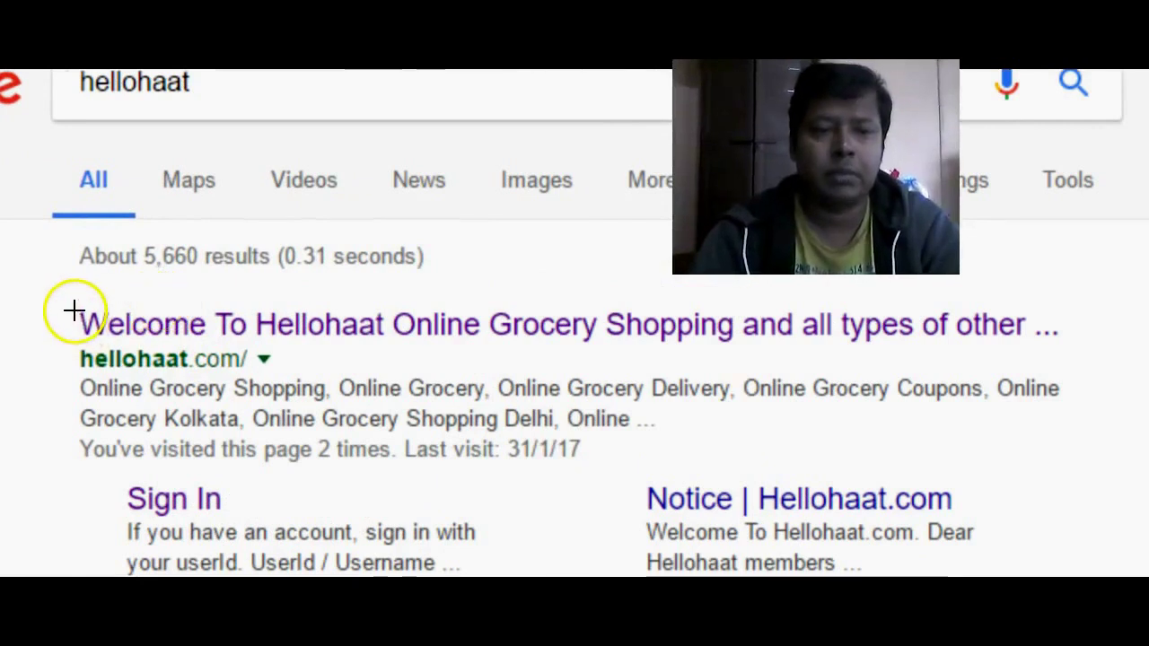
drag(121, 276, 206, 307)
drag(208, 359, 344, 341)
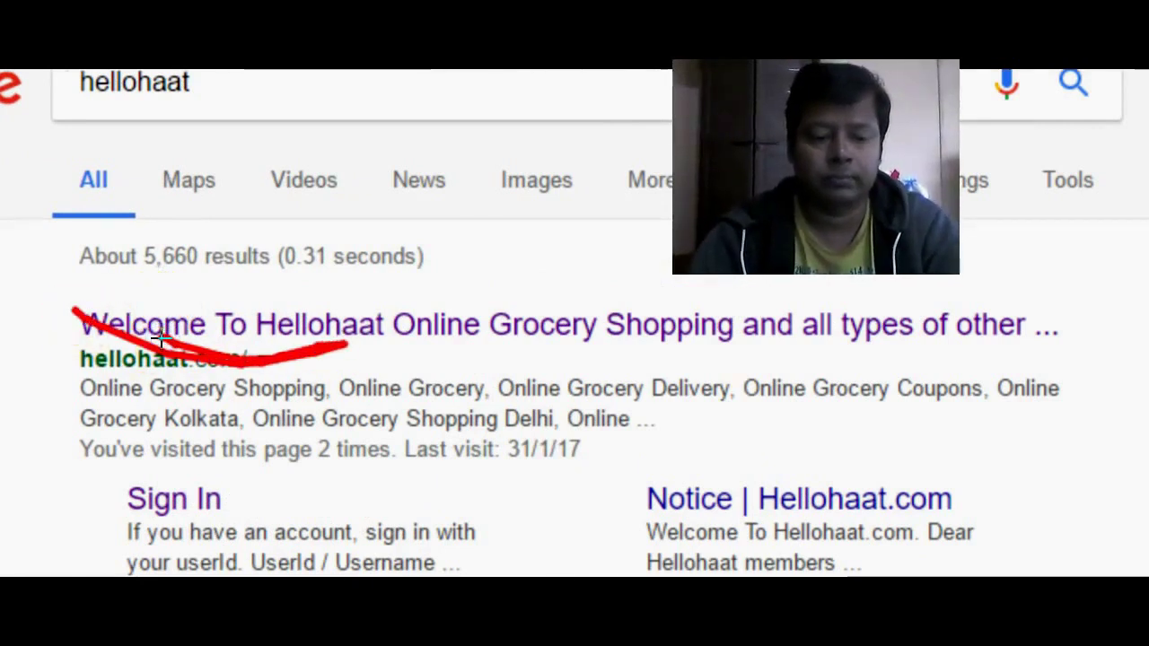
key(e)
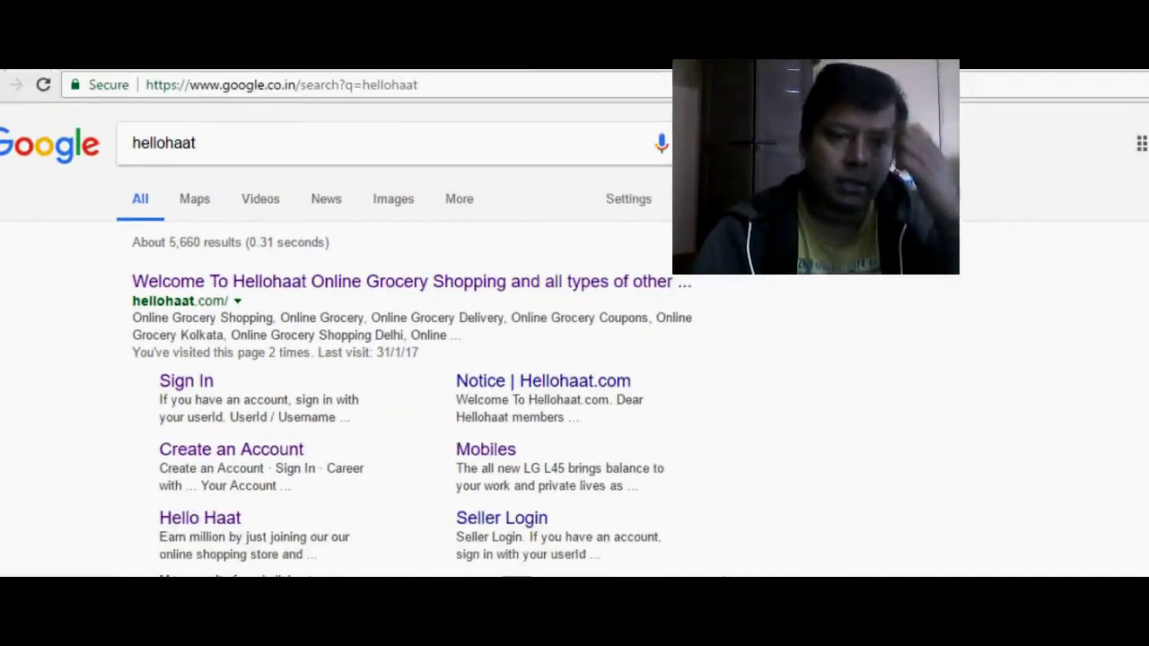
- Open hellohaat.com from the first result and browse the Appliances and Electronics sections, then return to the top
click(341, 276)
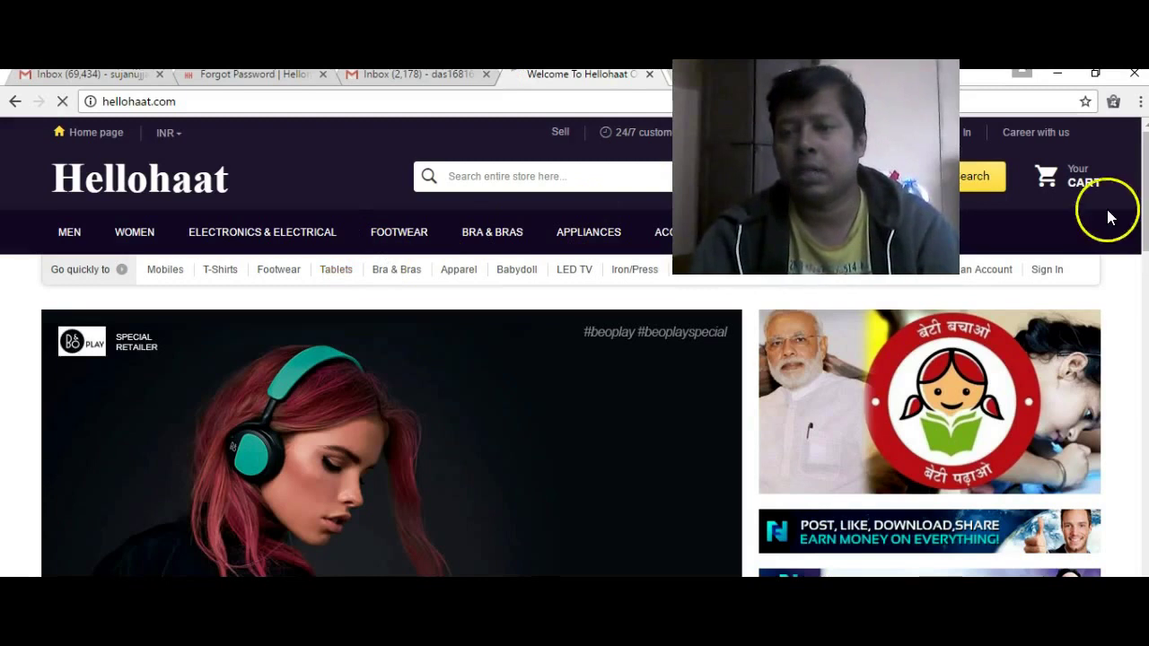
scroll(1133, 154, down, 3)
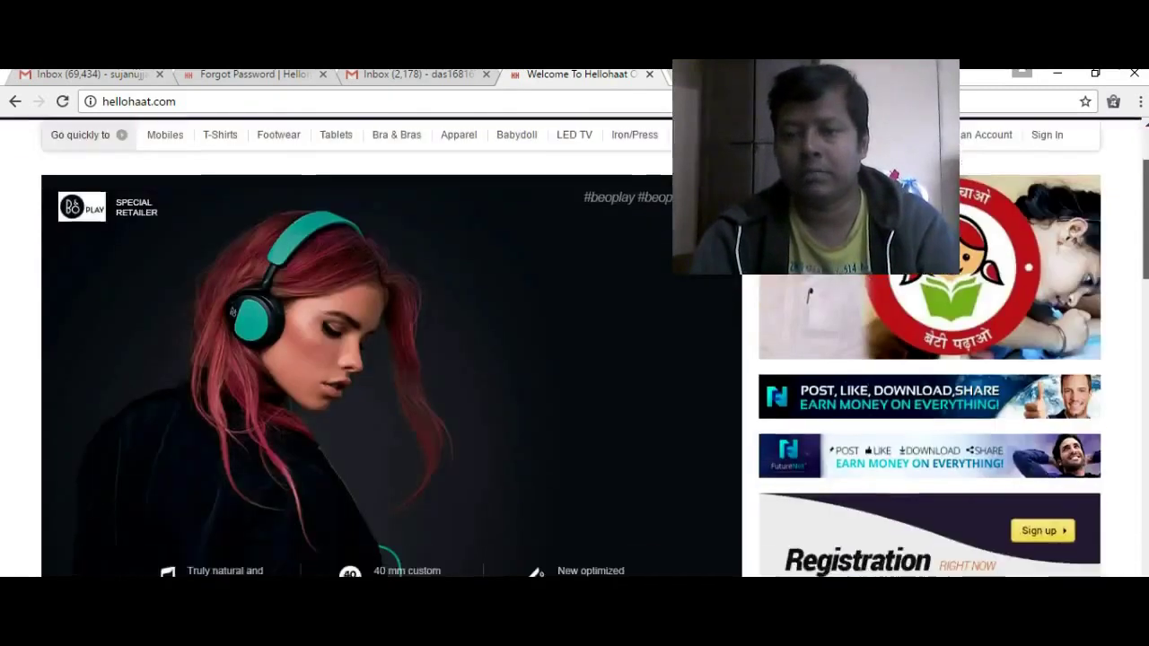
scroll(571, 347, down, 2)
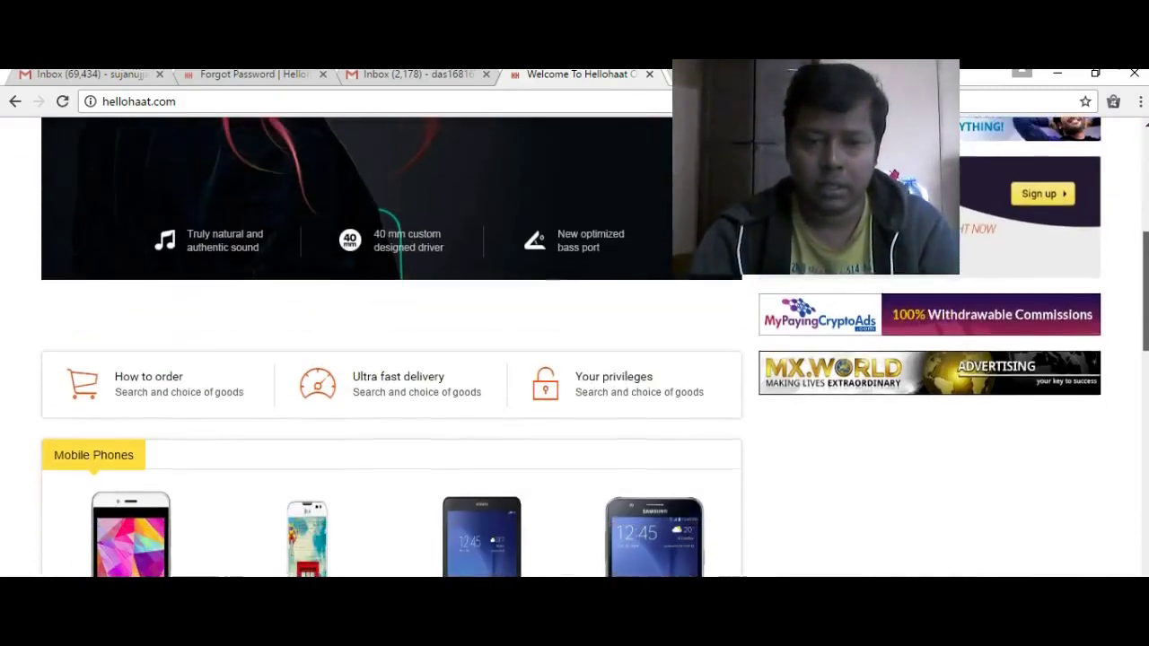
scroll(570, 346, down, 4)
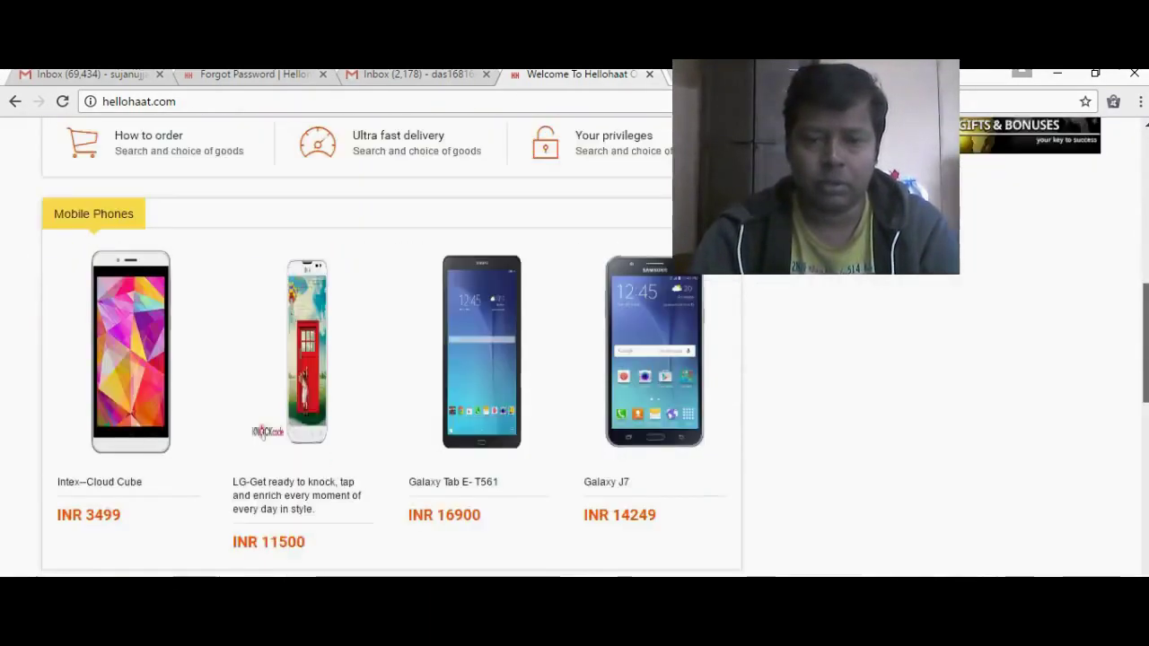
scroll(571, 347, down, 3)
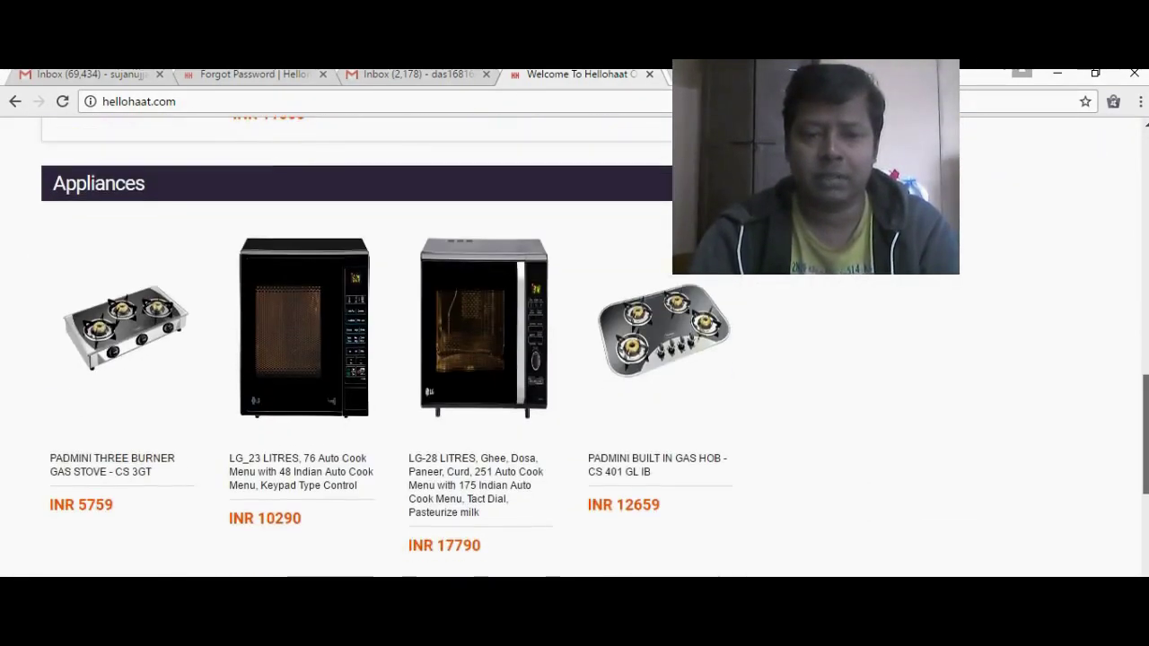
scroll(571, 346, down, 3)
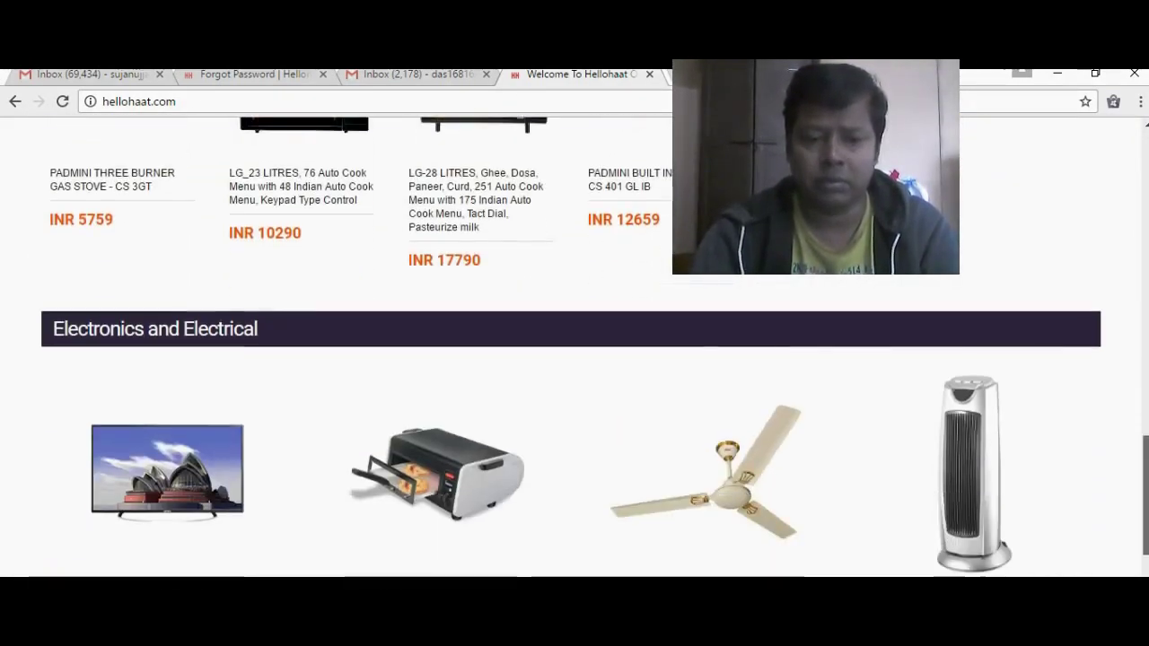
scroll(571, 346, down, 2)
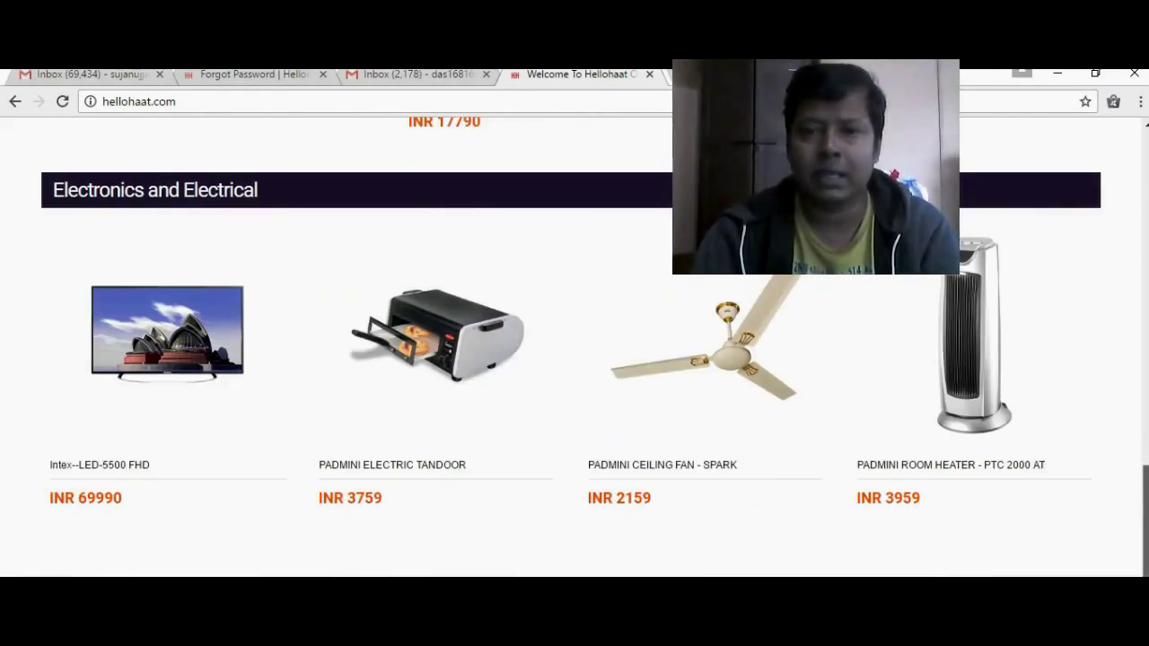
scroll(570, 346, up, 1)
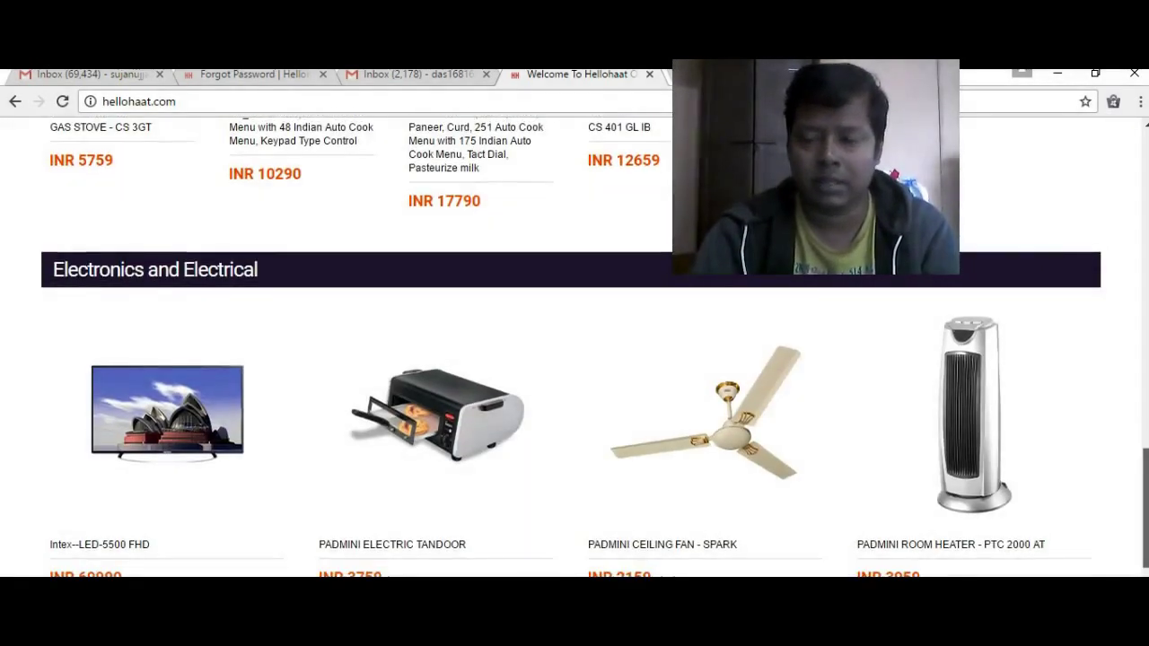
scroll(570, 347, up, 10)
scroll(262, 420, up, 8)
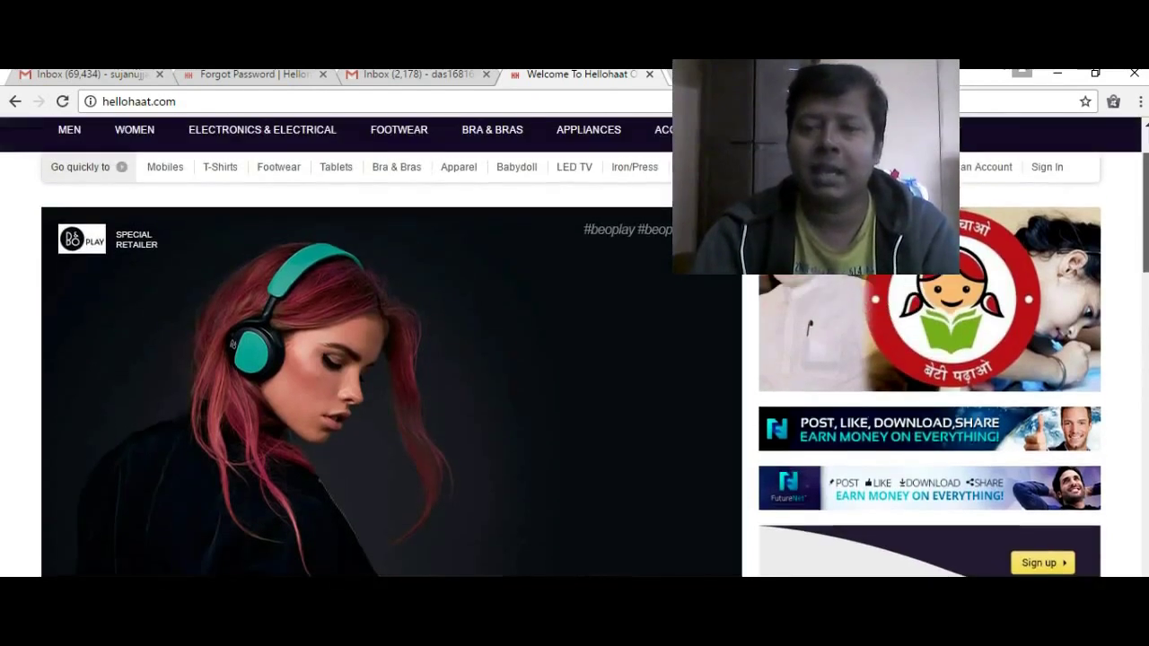
scroll(574, 348, up, 1)
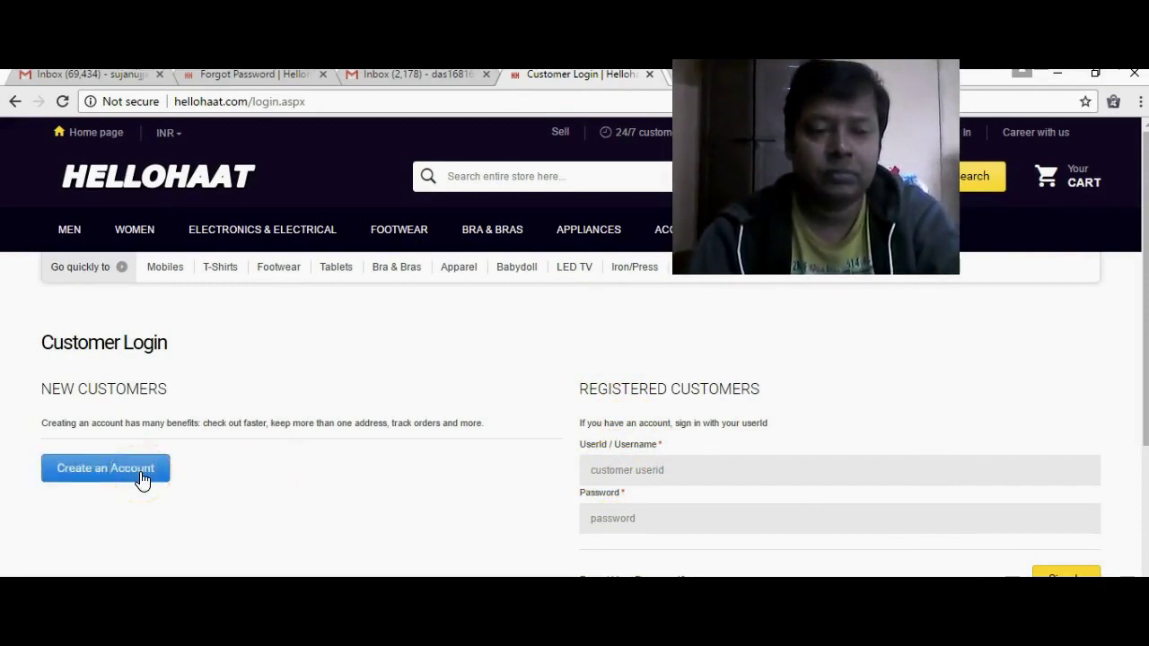
- Open the Customer Login page and focus its empty UserId and Password fields
click(386, 381)
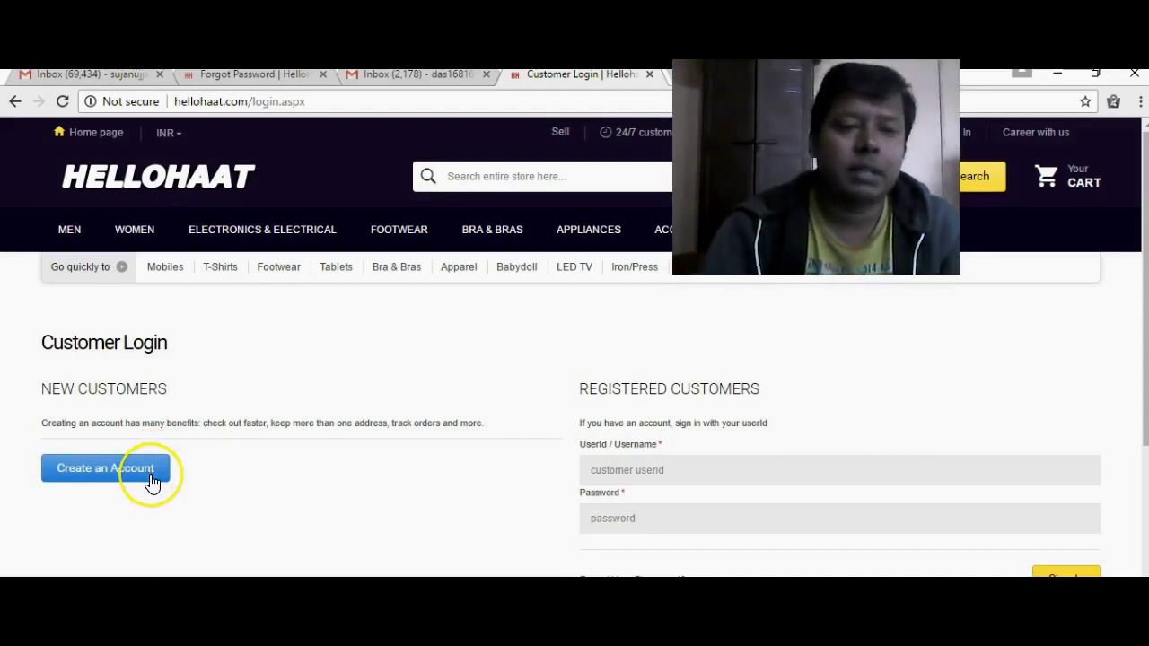
click(638, 470)
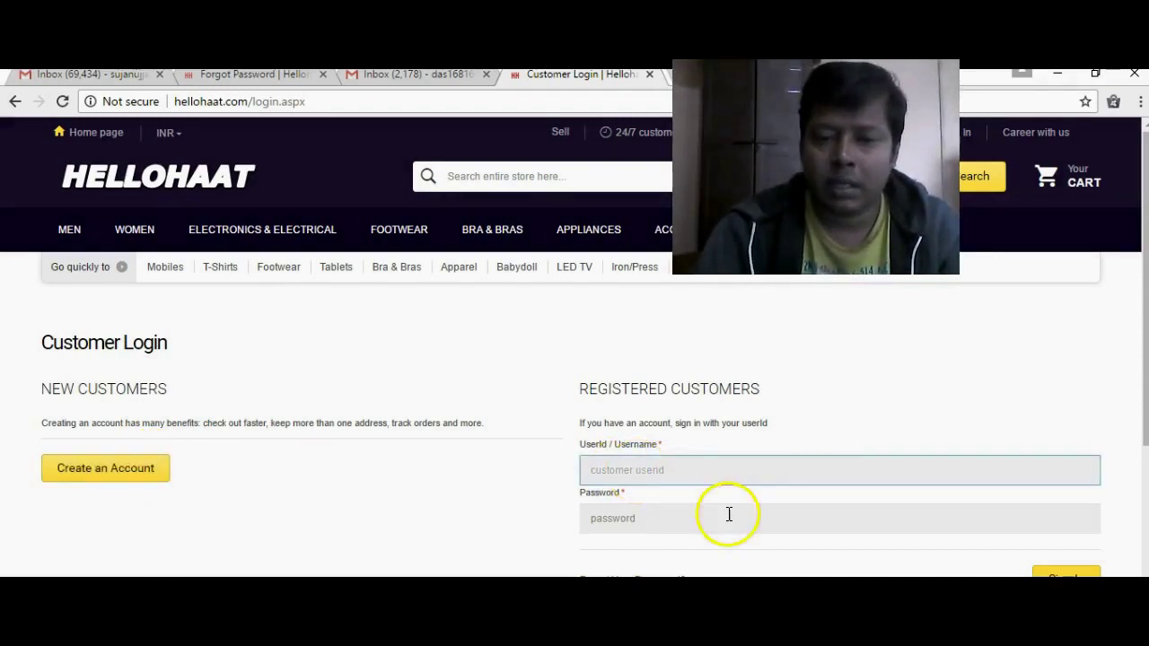
click(701, 471)
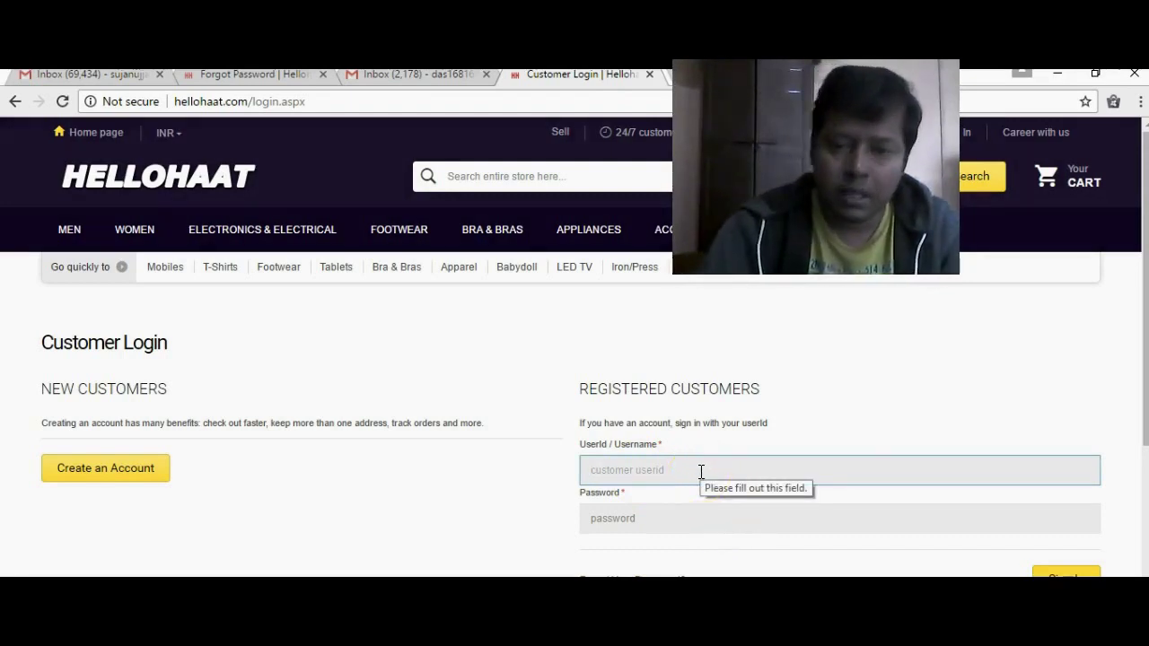
click(628, 469)
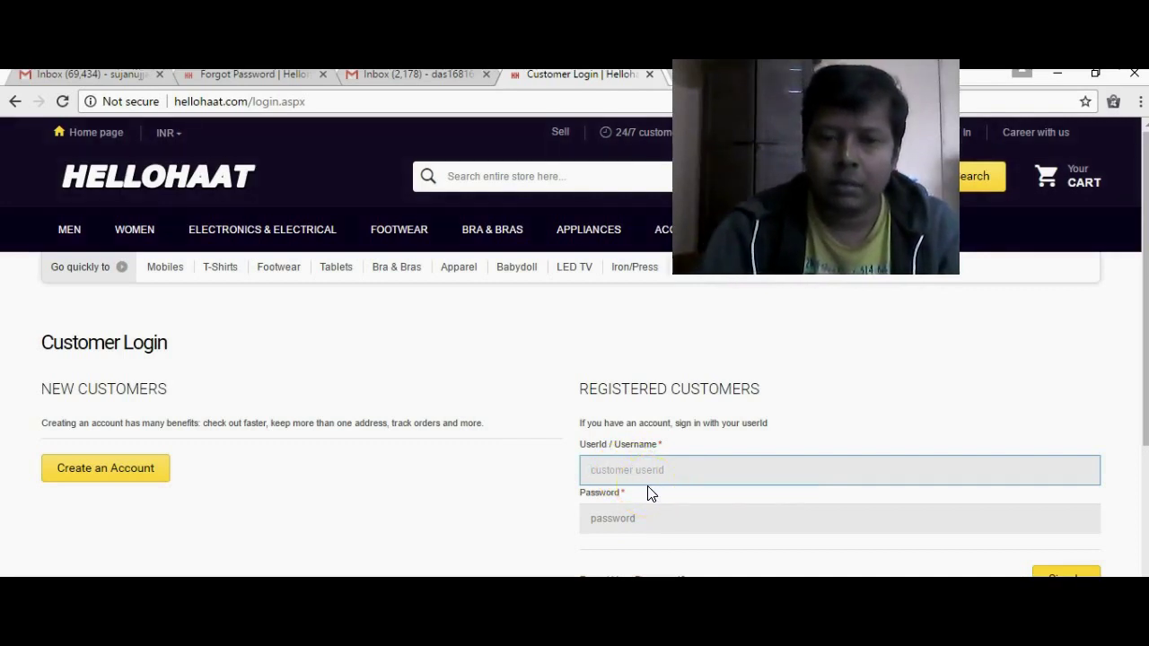
click(623, 520)
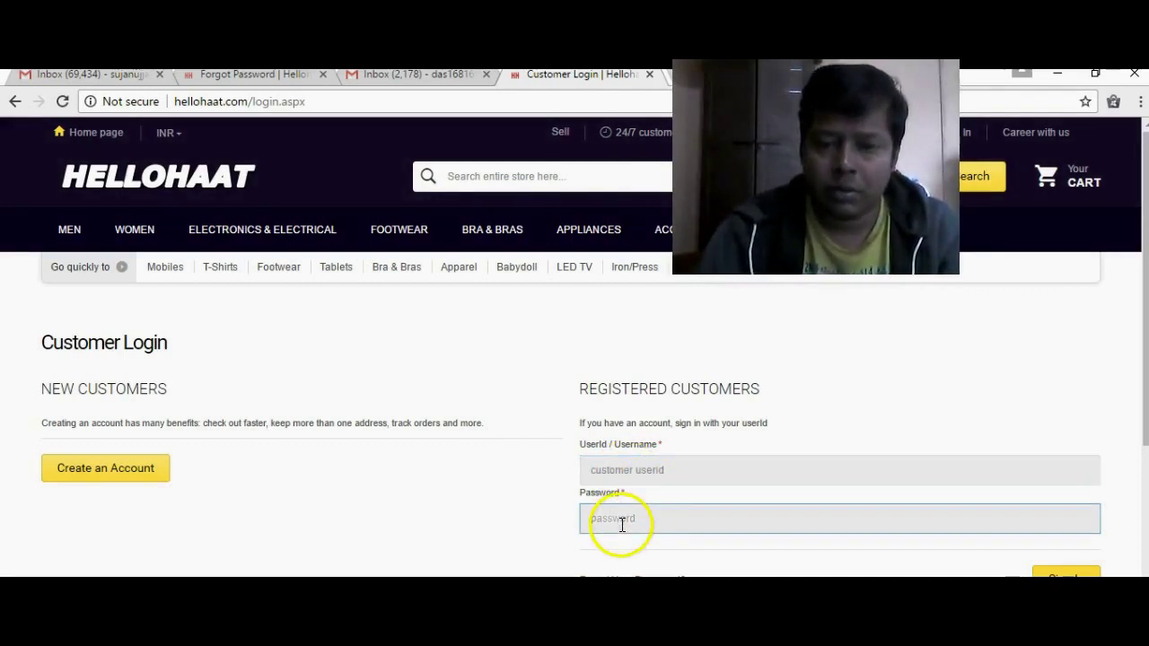
click(637, 470)
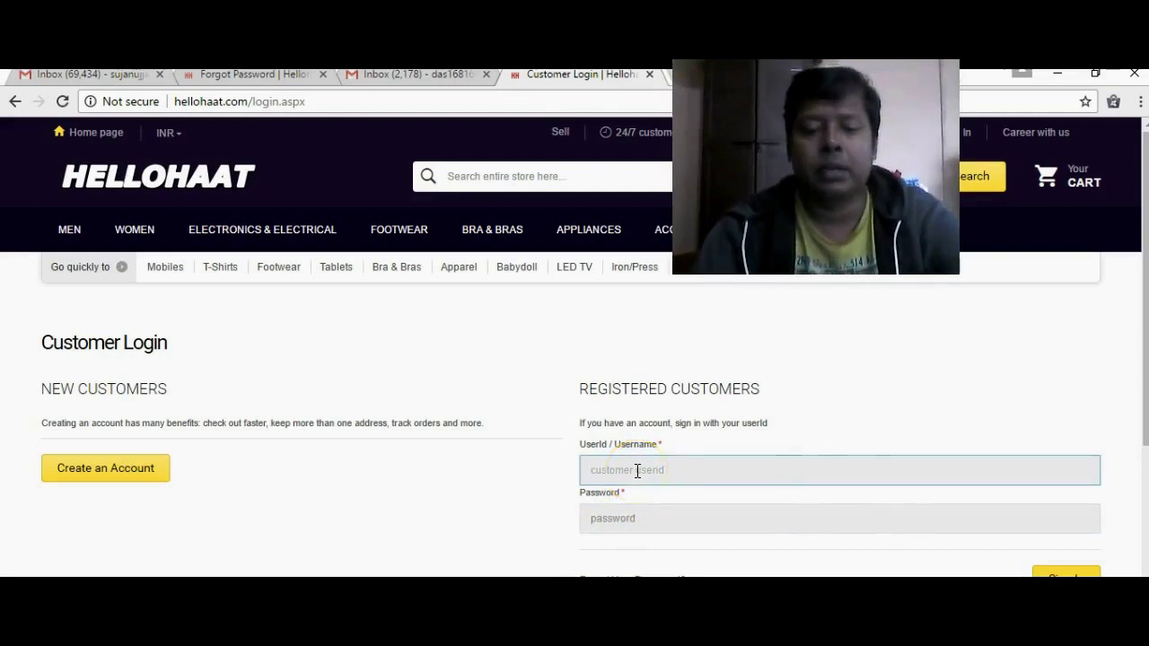
- Start new-customer registration and submit a suggested sponsor username, which is rejected as incorrect
click(151, 470)
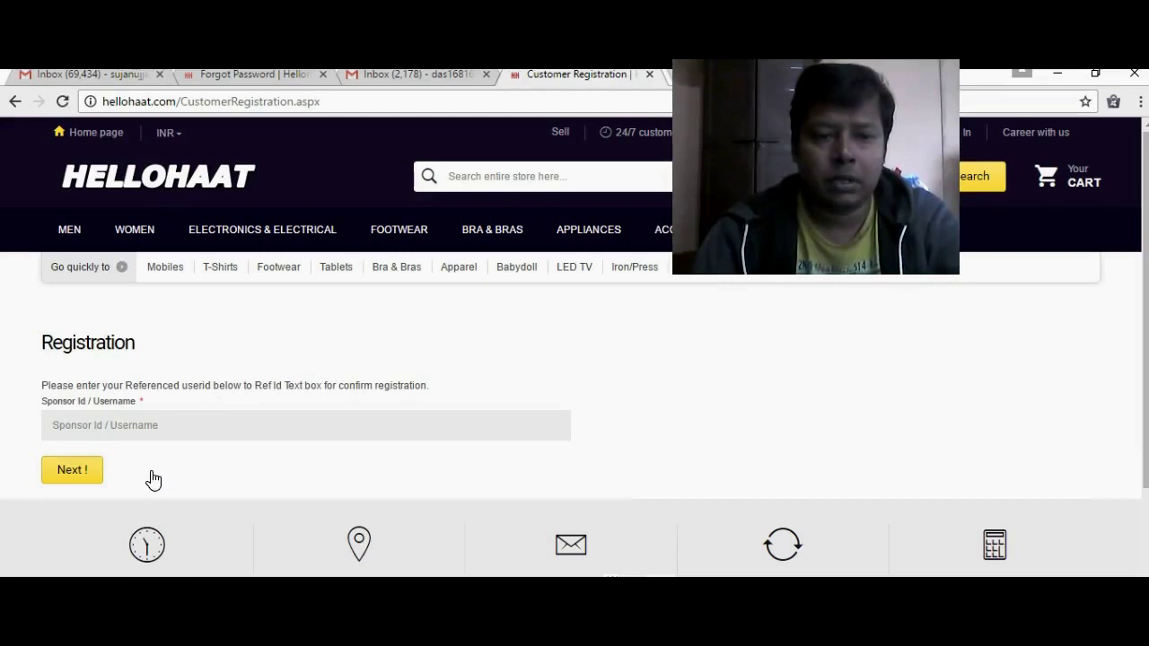
click(153, 424)
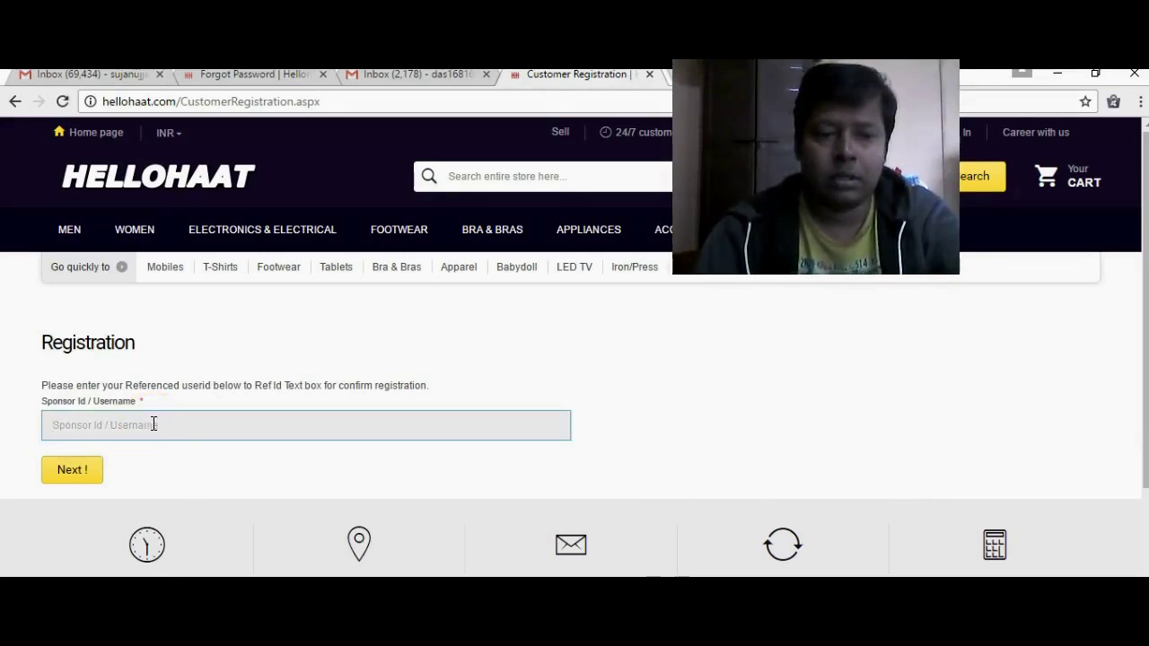
text(u)
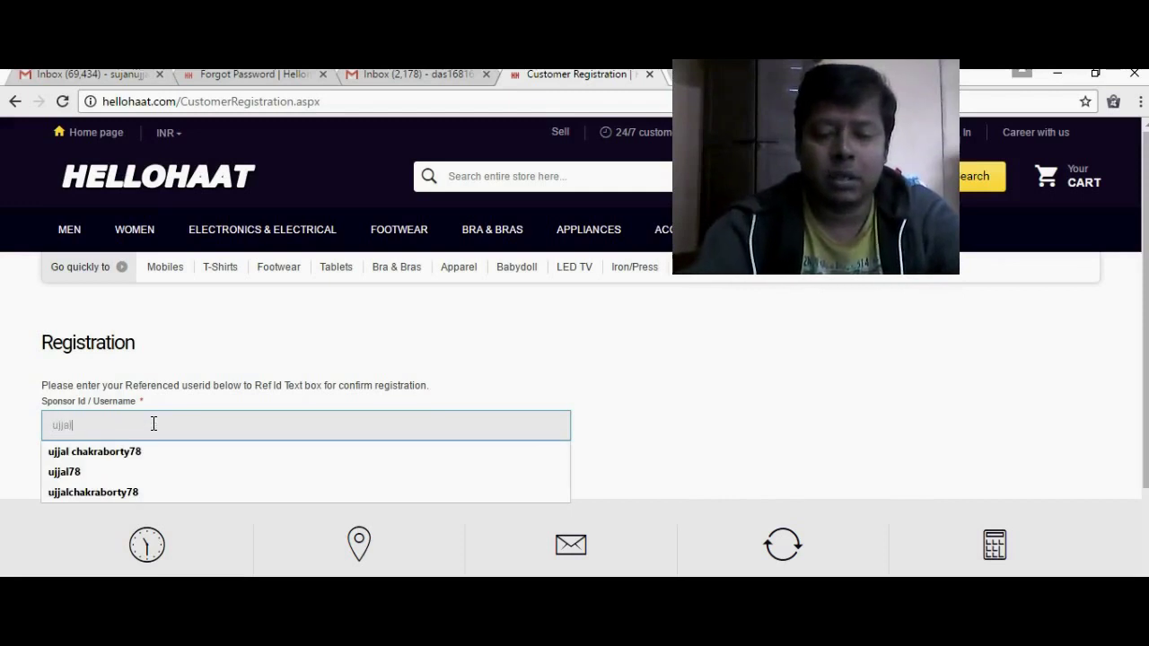
text(jjal78)
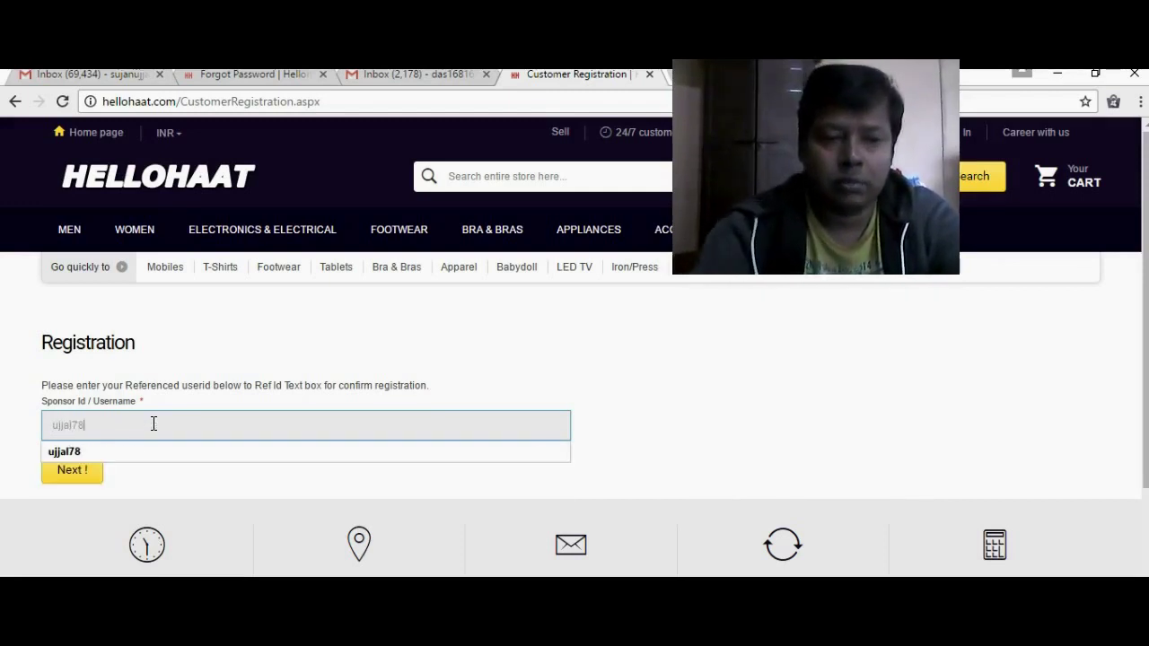
click(87, 456)
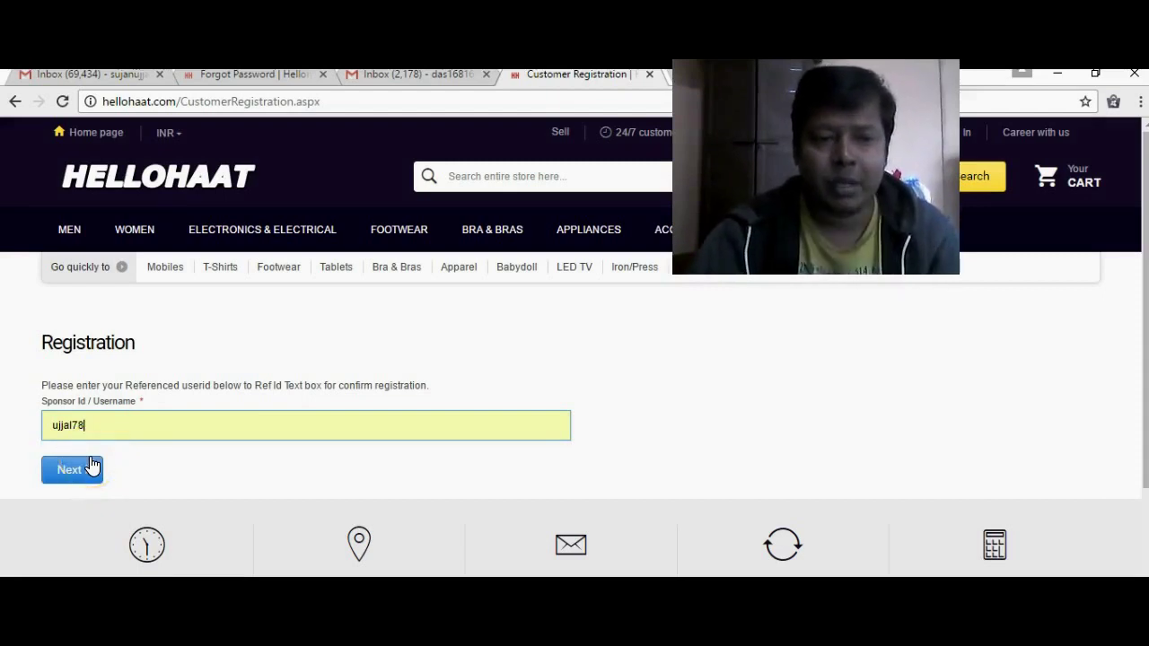
click(90, 467)
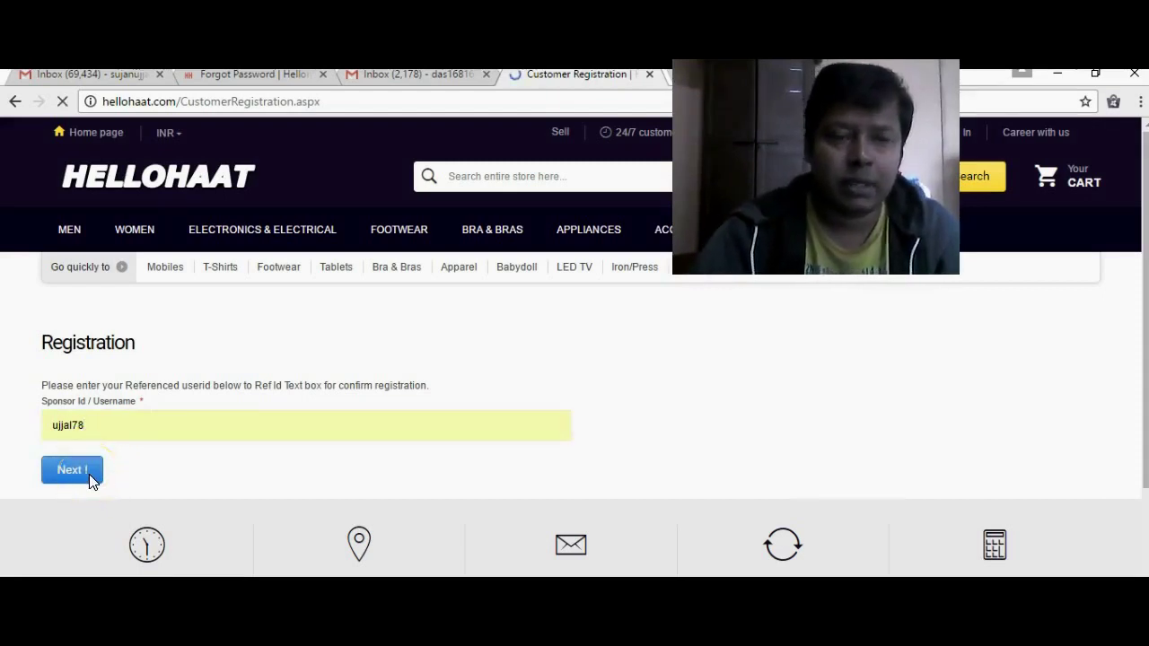
- Choose the other suggested sponsor username and submit it with Next! again
click(162, 400)
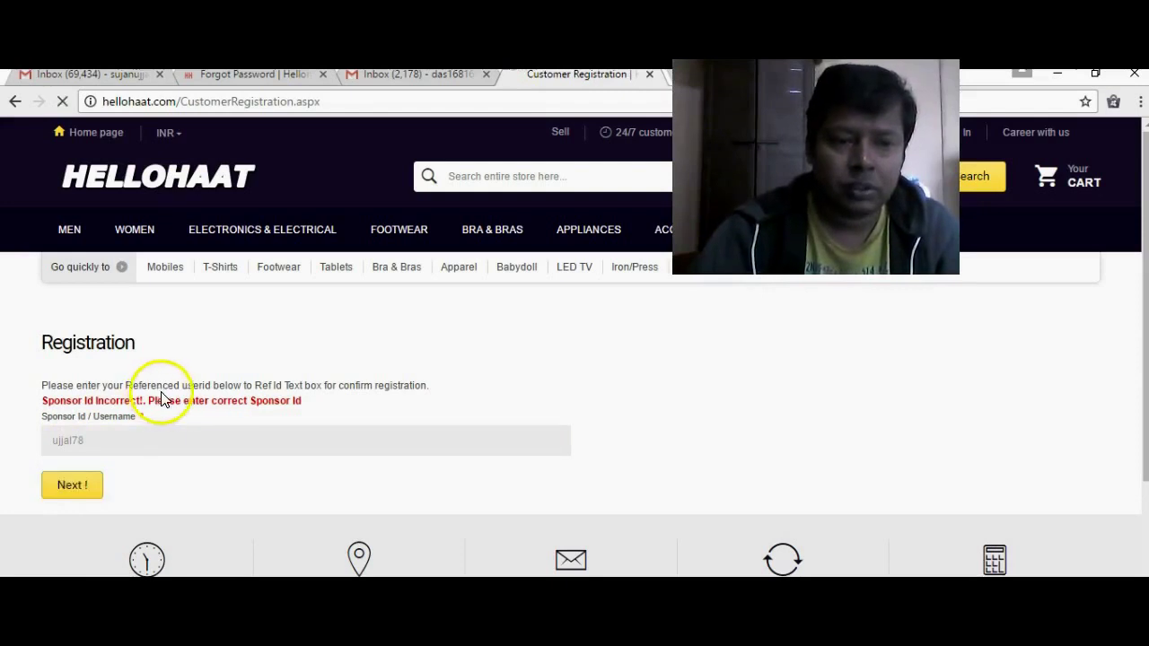
double_click(213, 401)
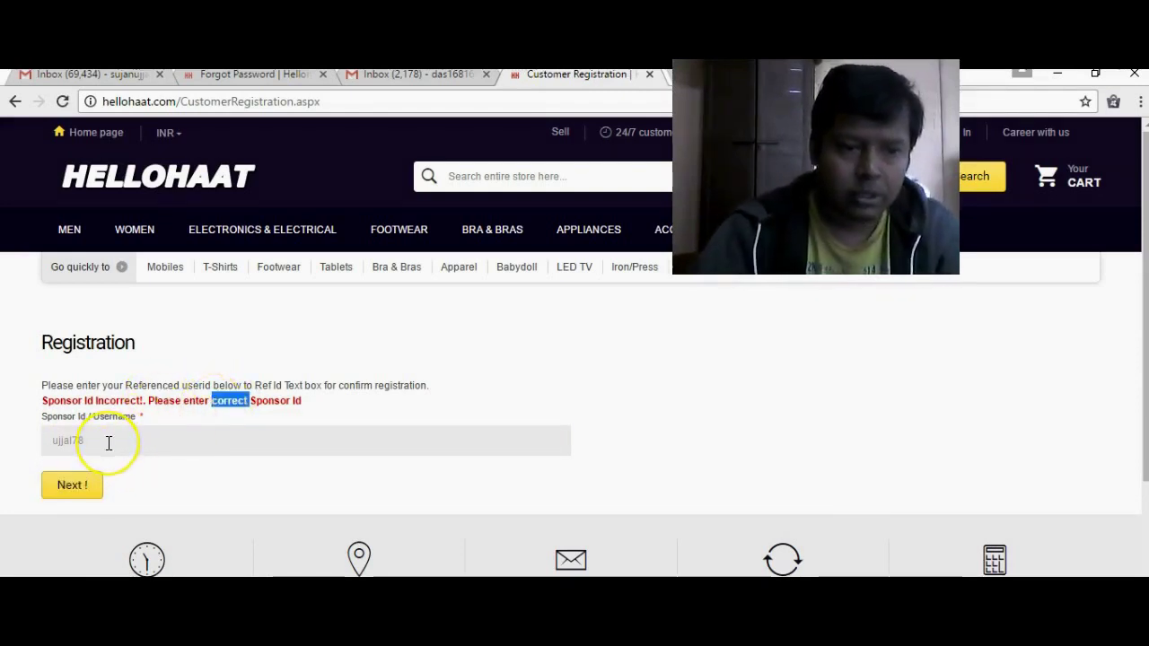
click(108, 441)
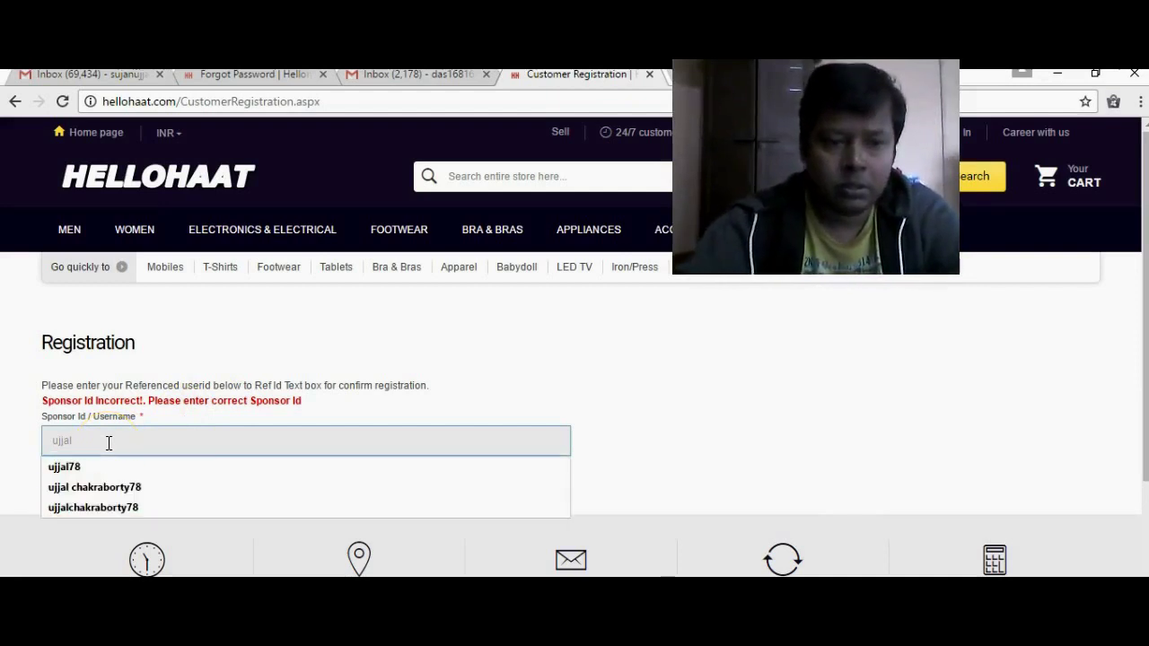
click(124, 486)
click(90, 485)
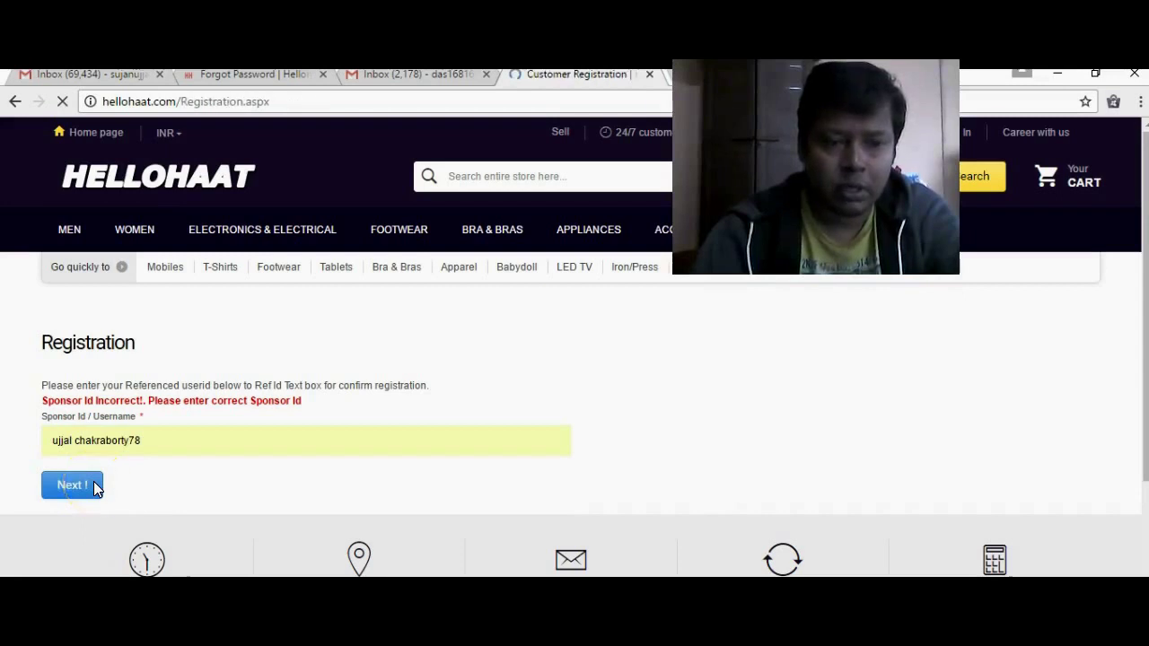
- Let the Create New Customer Account form load and scroll toward the Customer Login Information fields
click(150, 465)
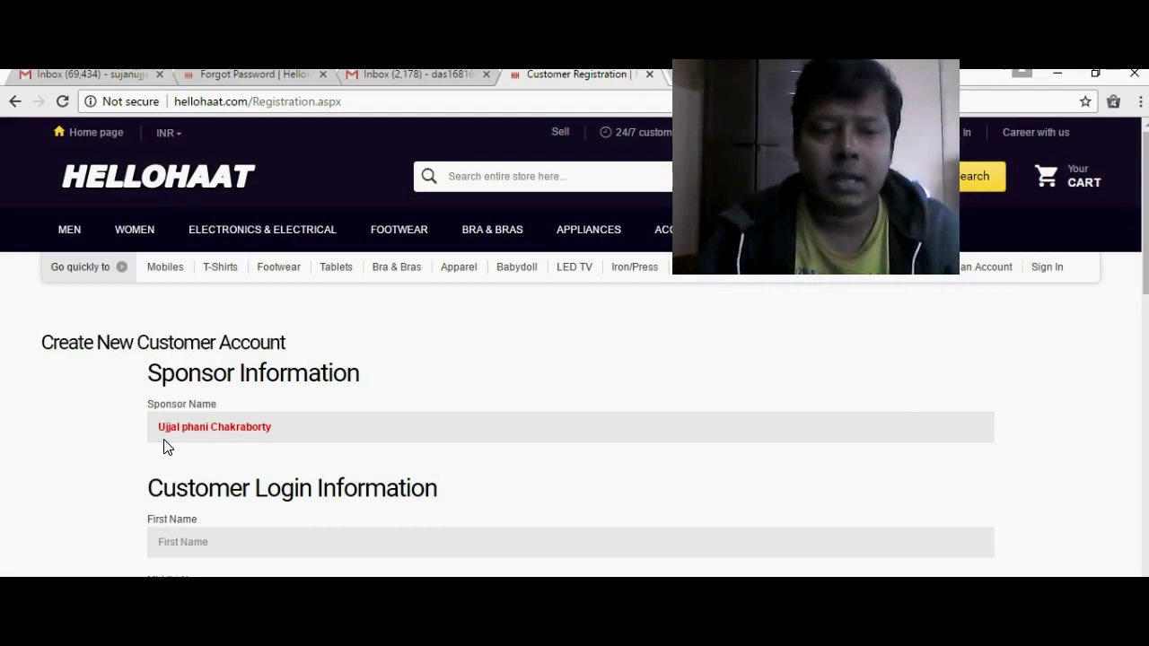
click(690, 392)
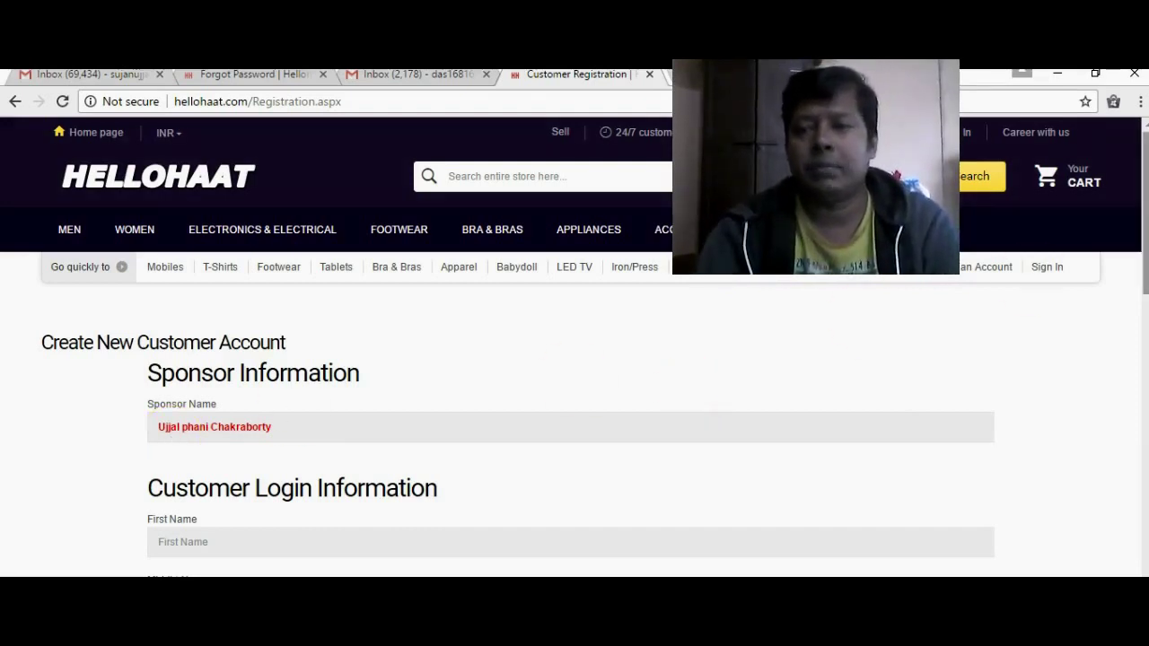
drag(1133, 264, 1132, 318)
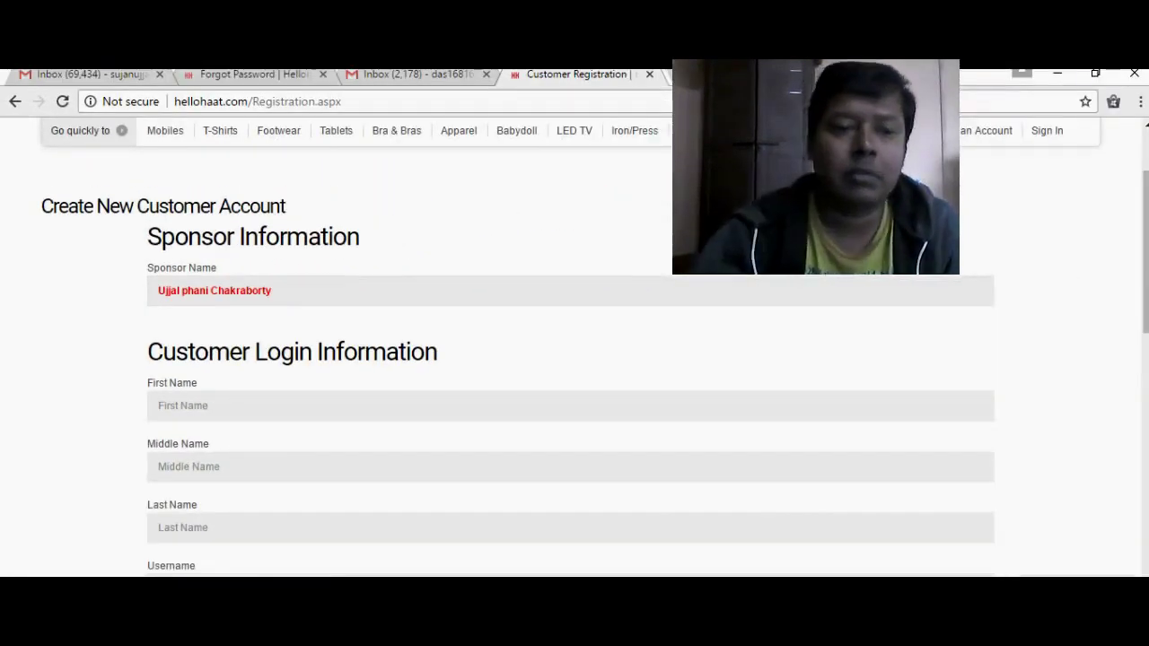
click(222, 404)
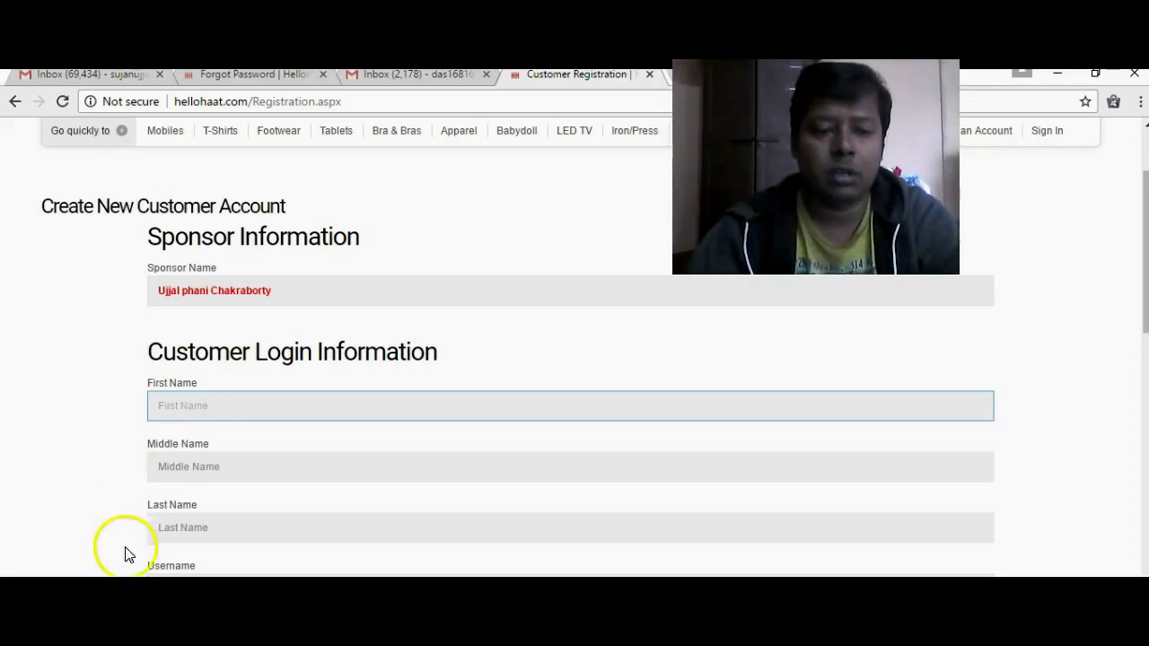
click(228, 433)
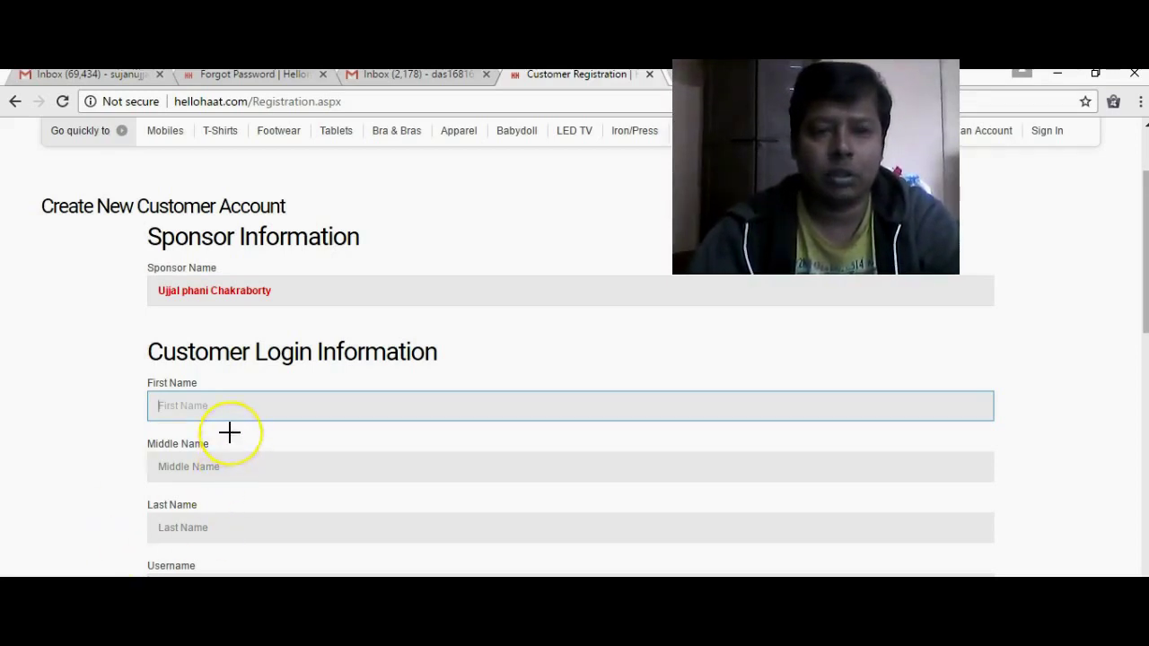
click(228, 408)
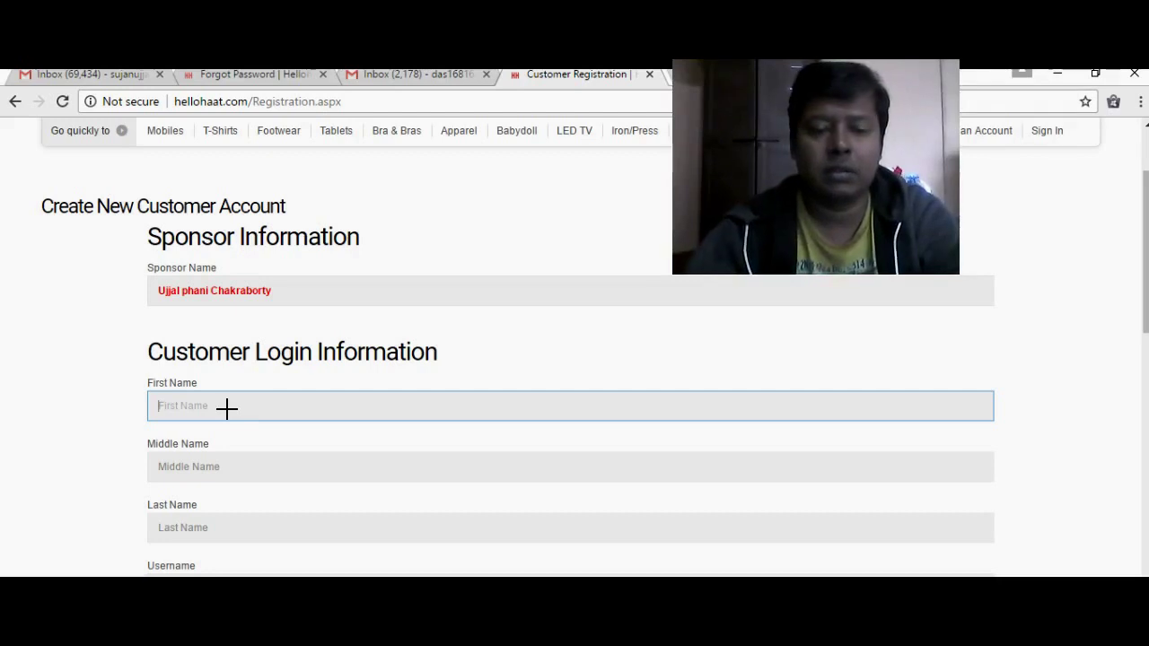
click(208, 403)
click(207, 403)
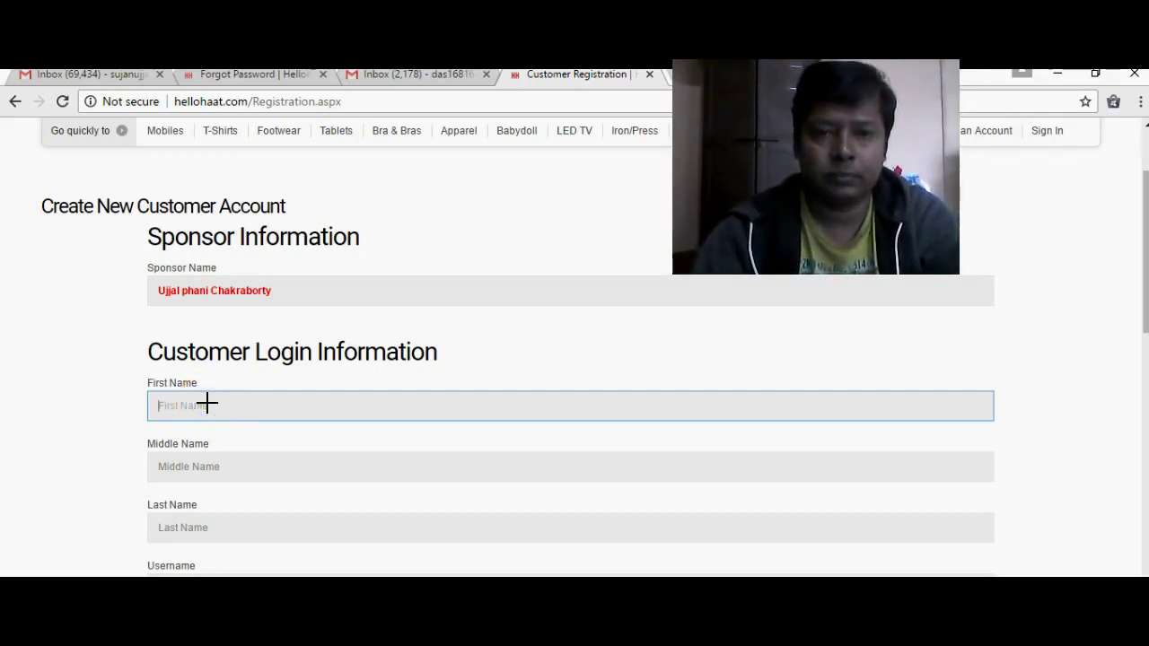
click(170, 405)
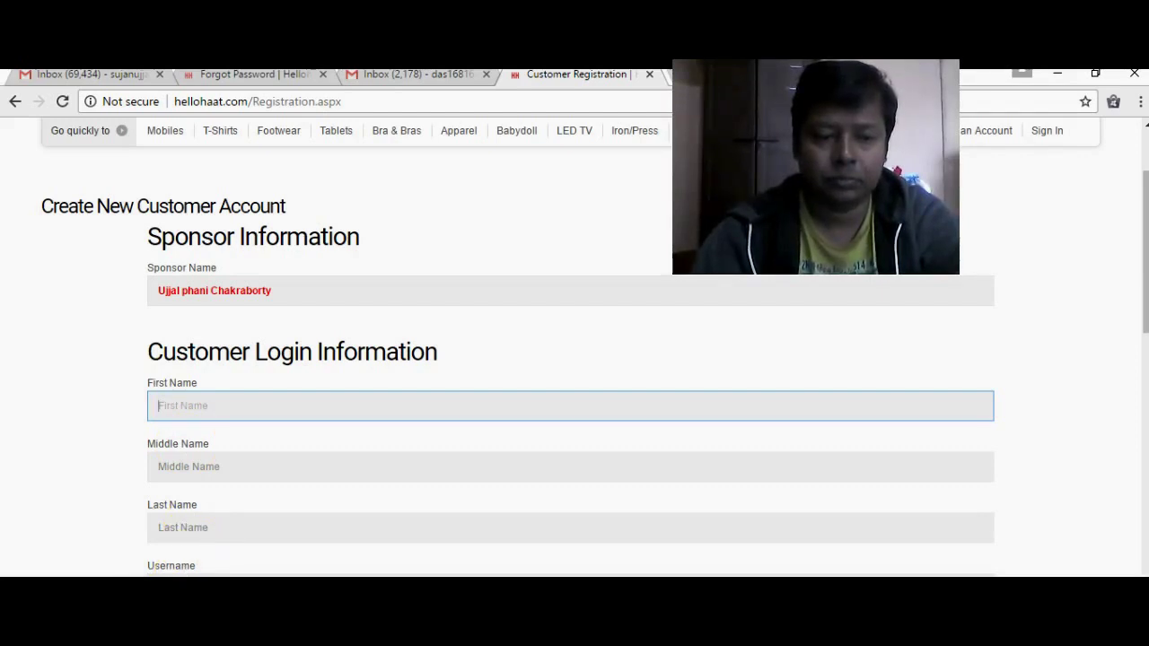
click(207, 406)
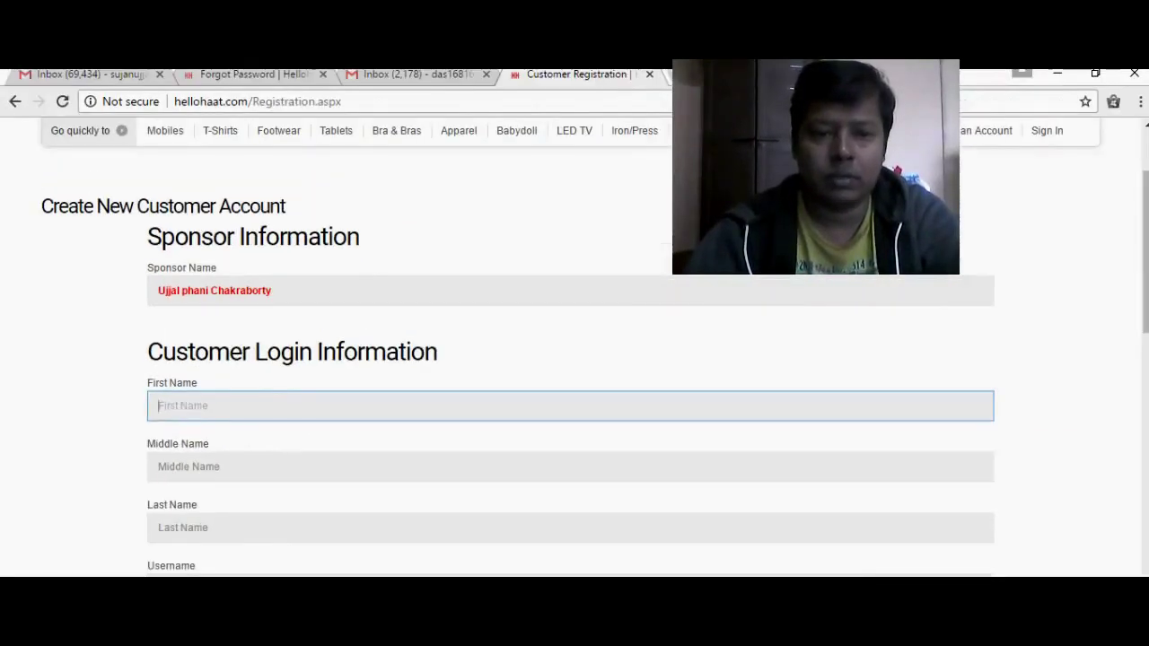
- Enter the customer's first, middle and last names, fixing typos
click(205, 403)
text(s)
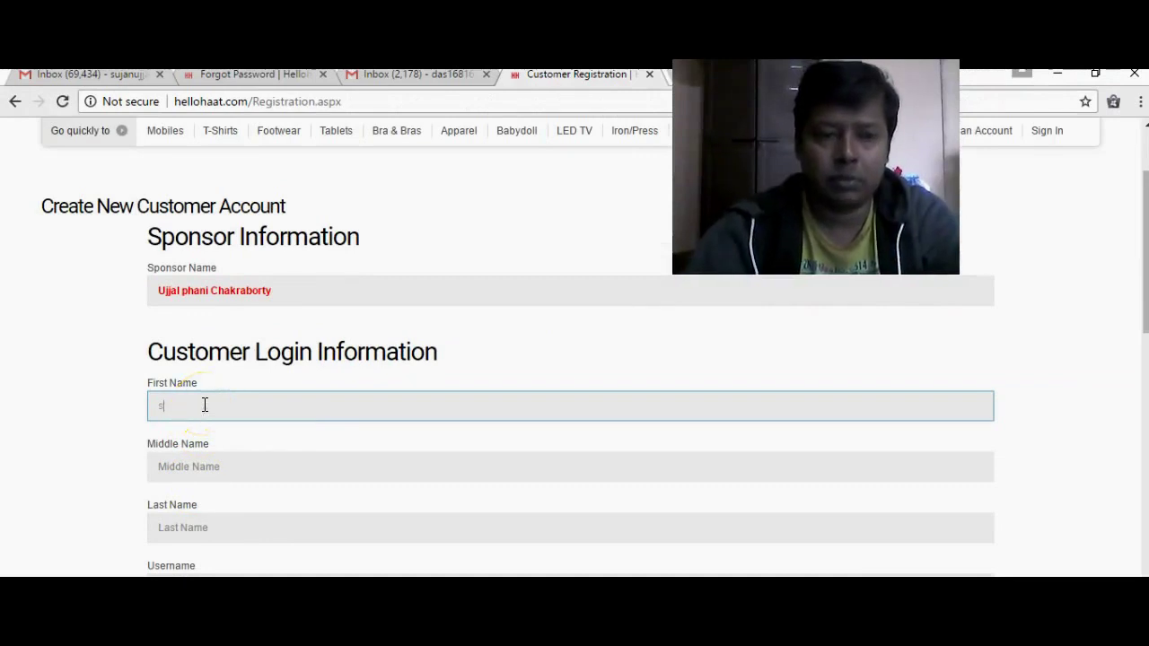
key(BackSpace)
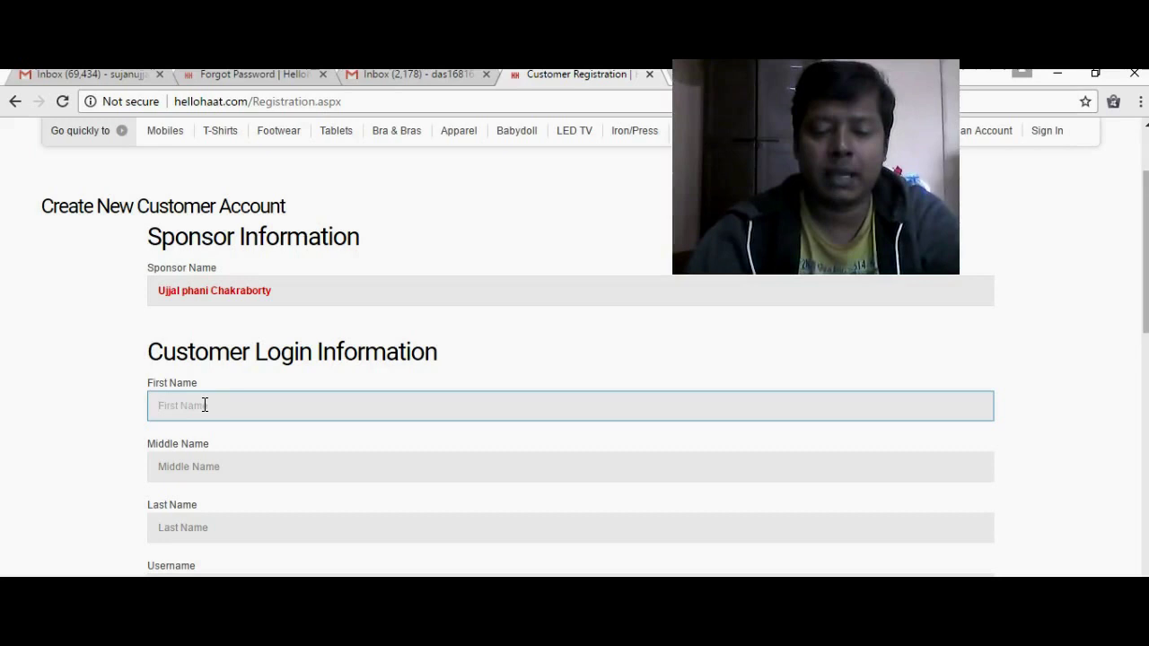
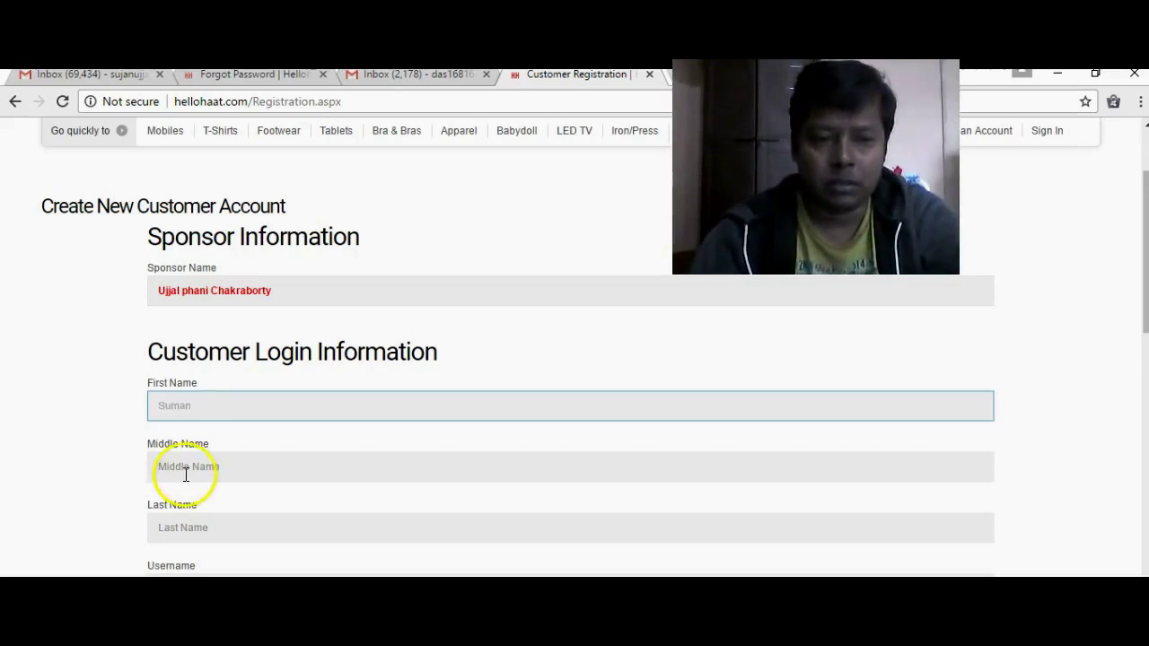
click(189, 465)
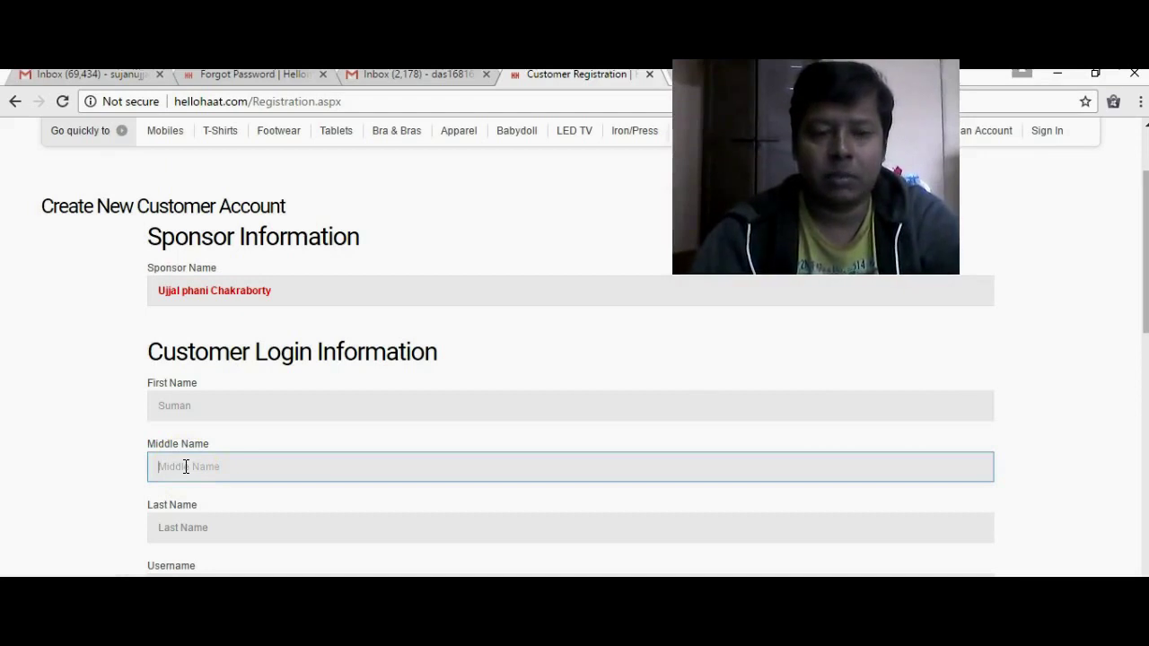
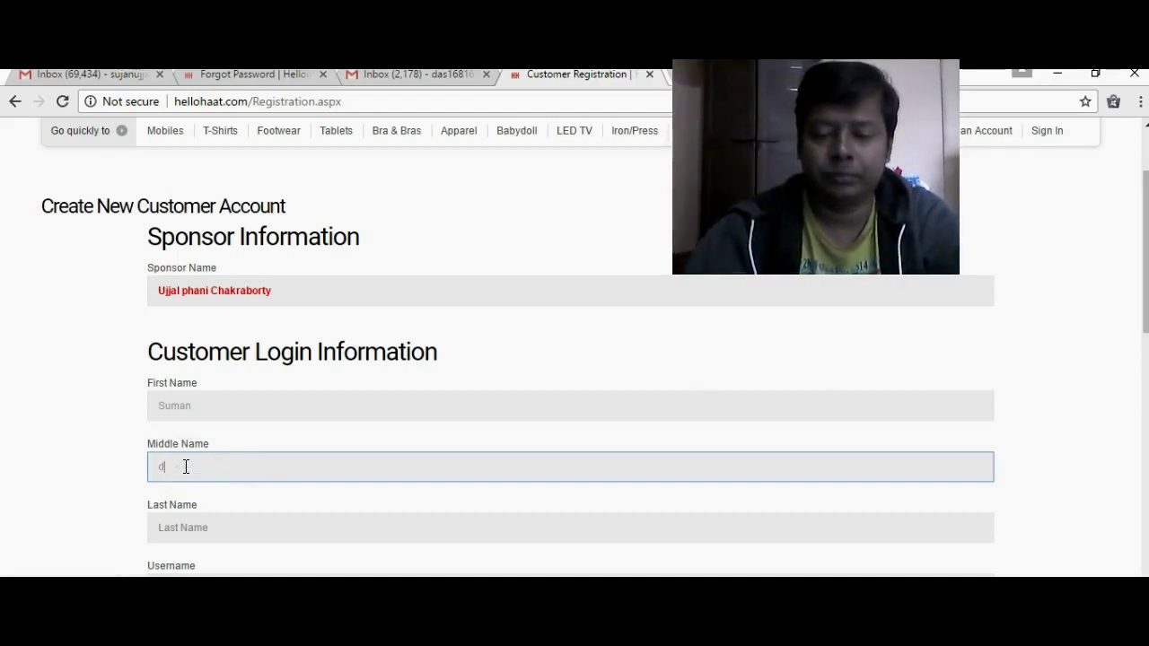
click(190, 531)
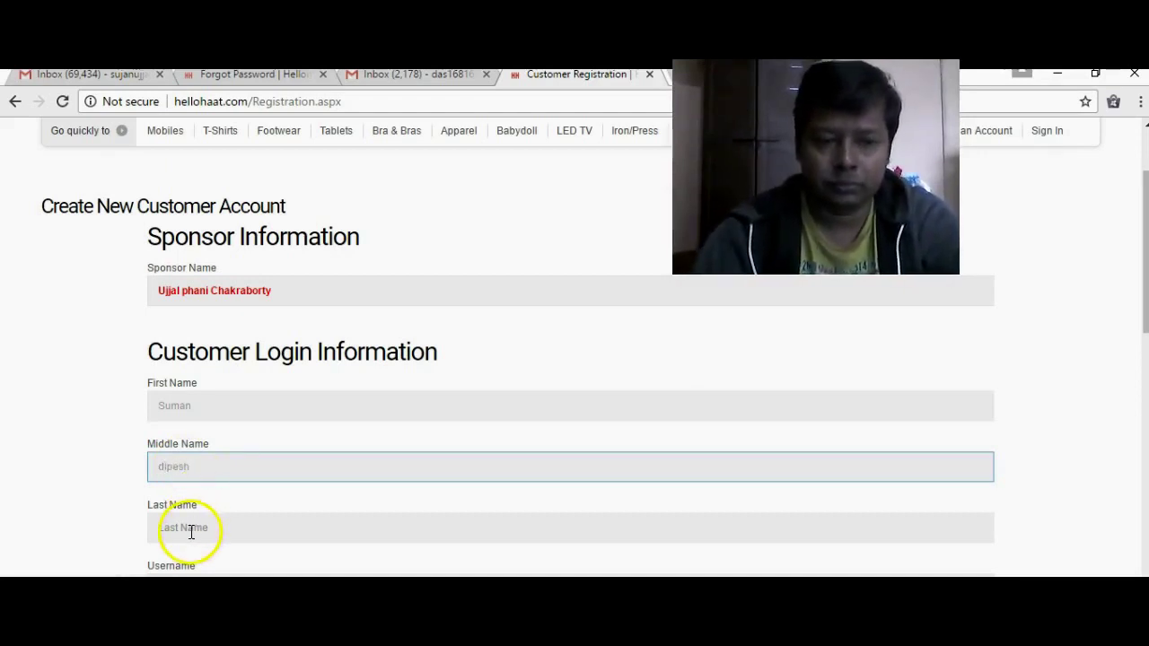
text(Su)
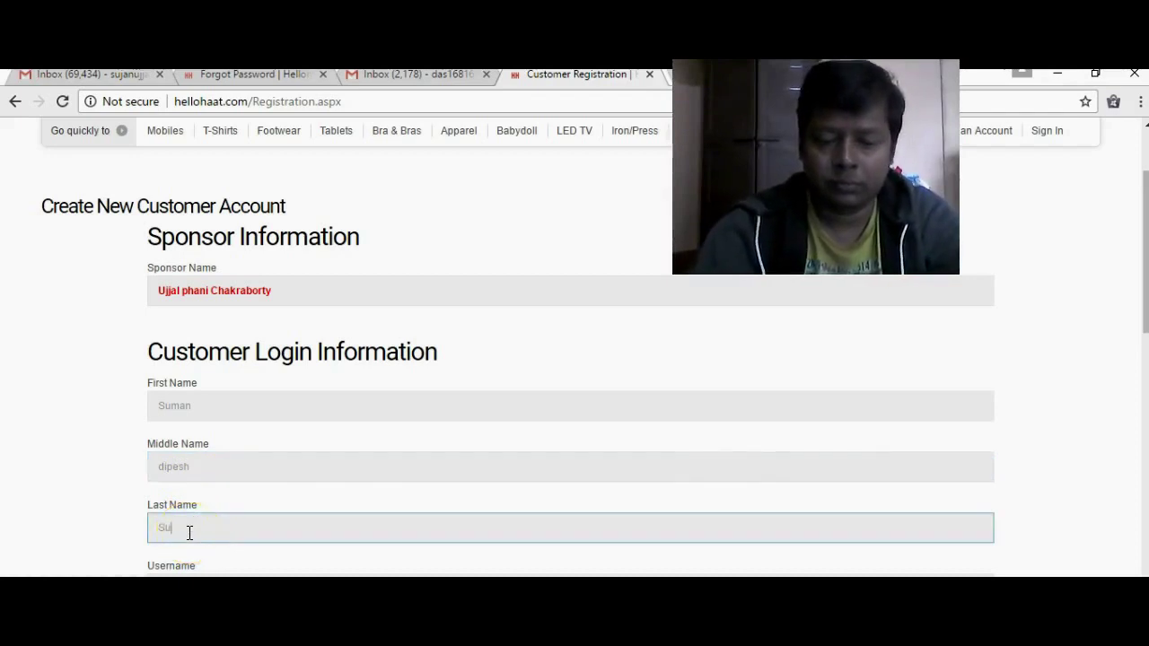
key(BackSpace)
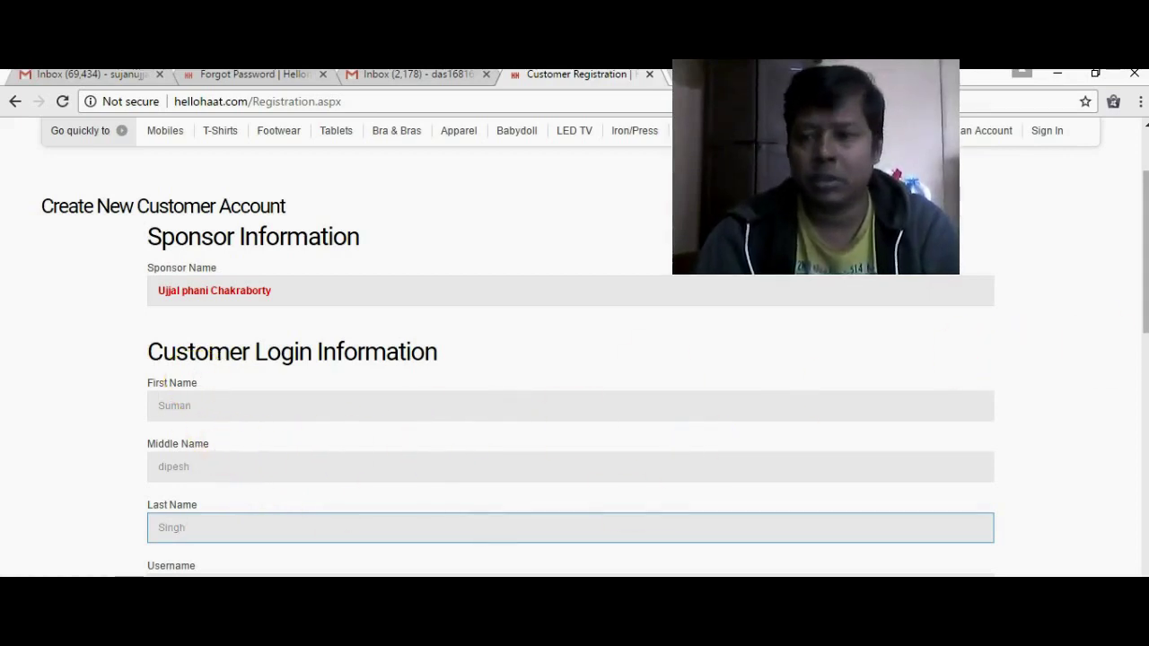
- Enter a username, then type the password in both Password and Confirm Password
drag(1144, 328, 1146, 404)
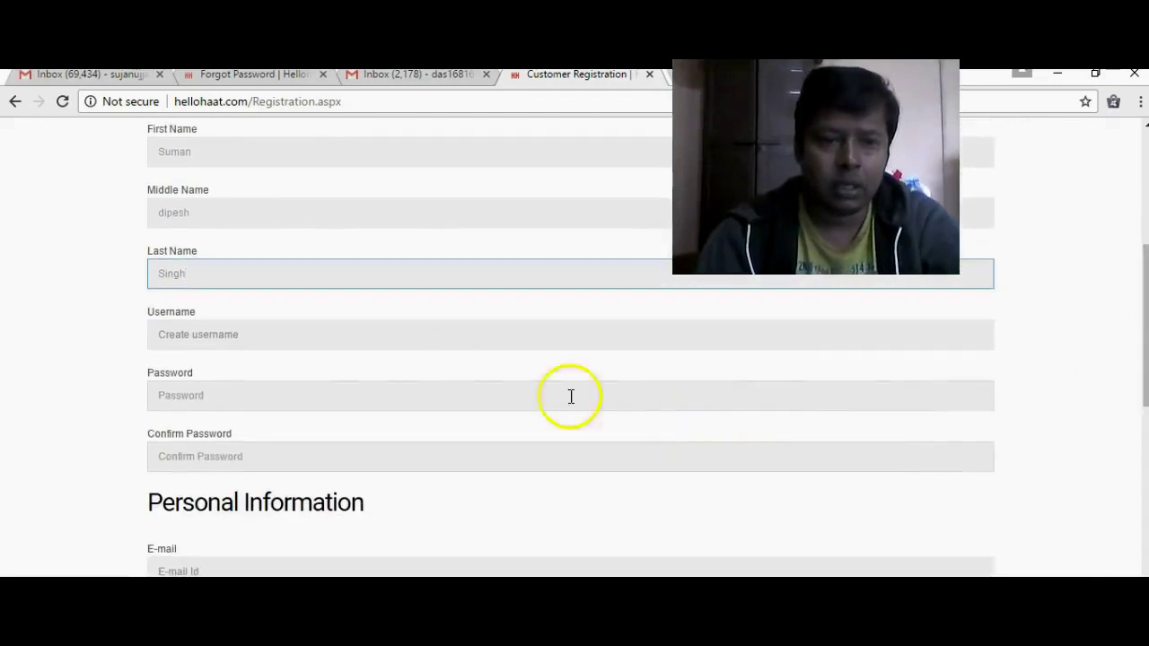
click(374, 356)
click(368, 332)
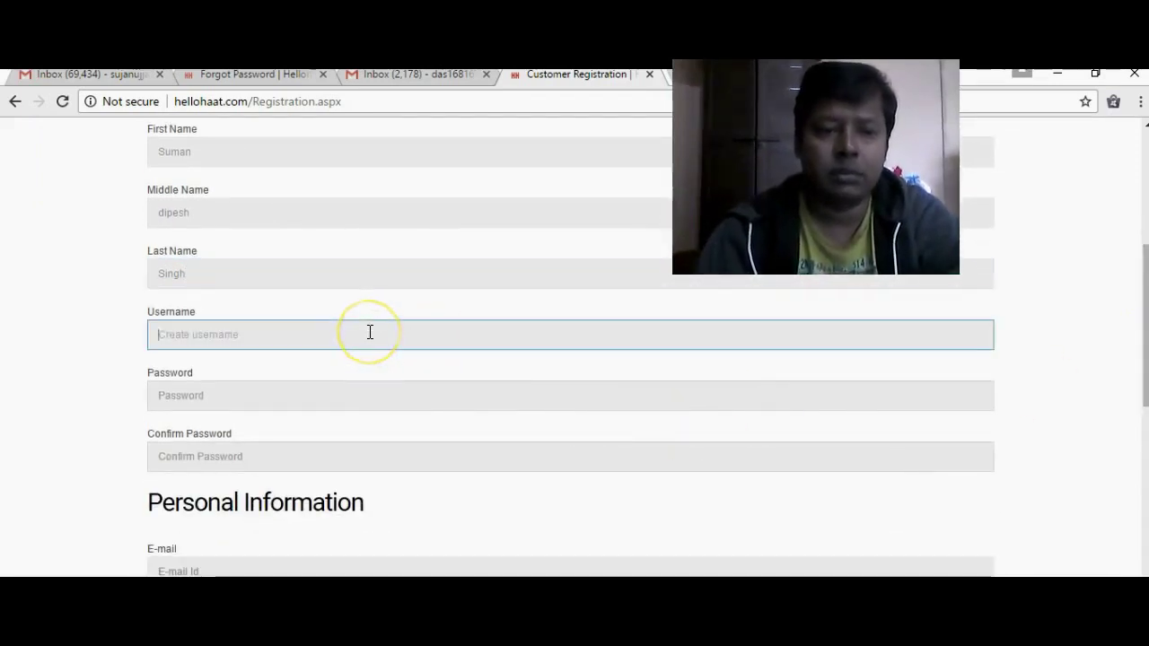
text(sum)
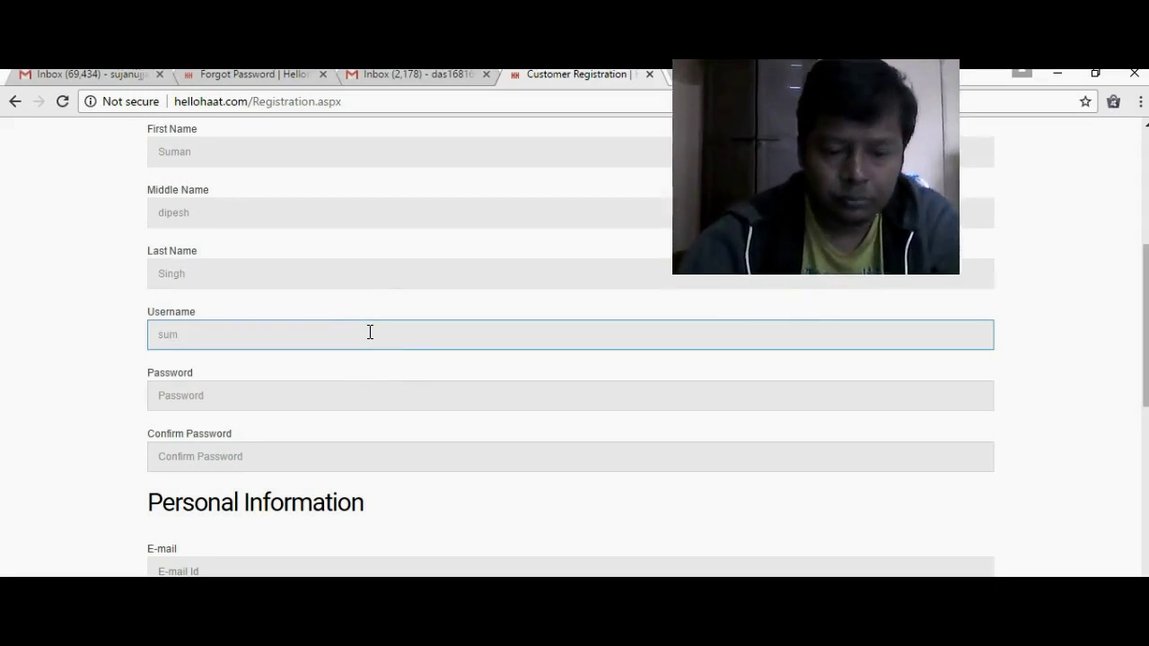
text(an)
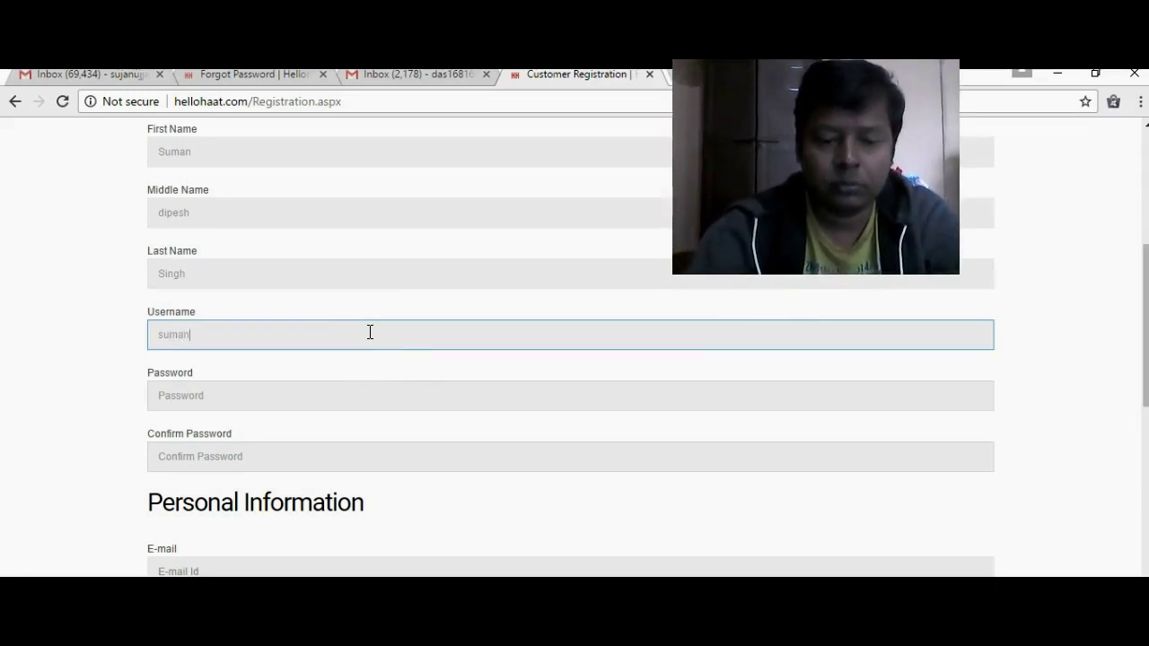
text(an28)
key(BackSpace)
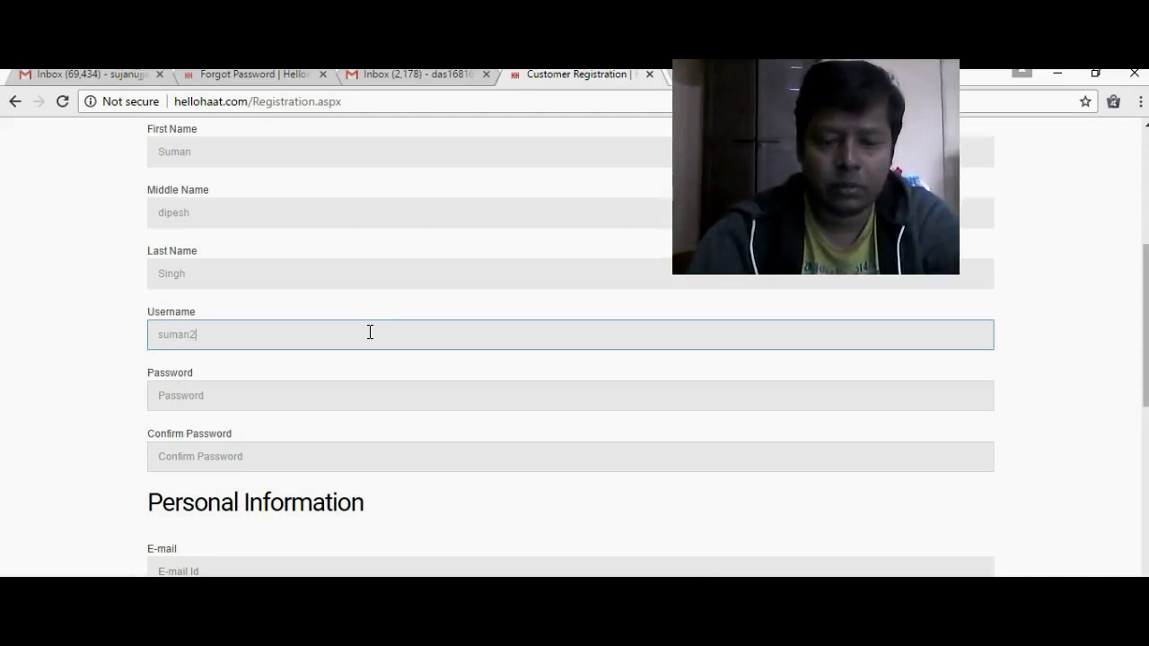
text(78)
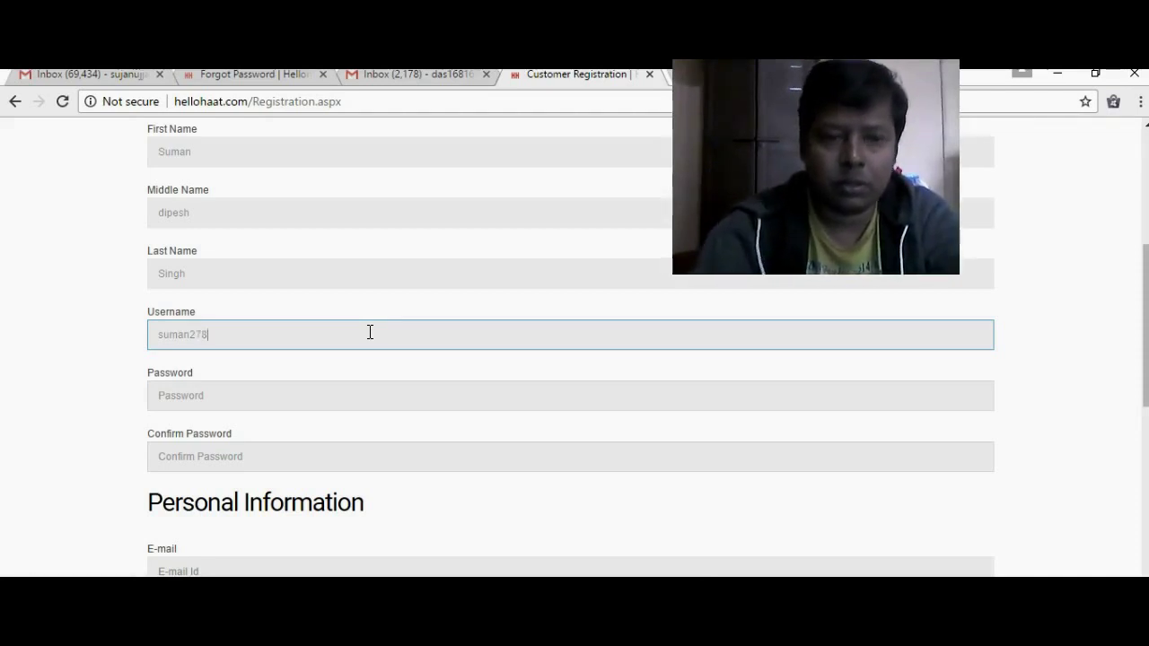
key(BackSpace)
key(BackSpace)
key(BackSpace)
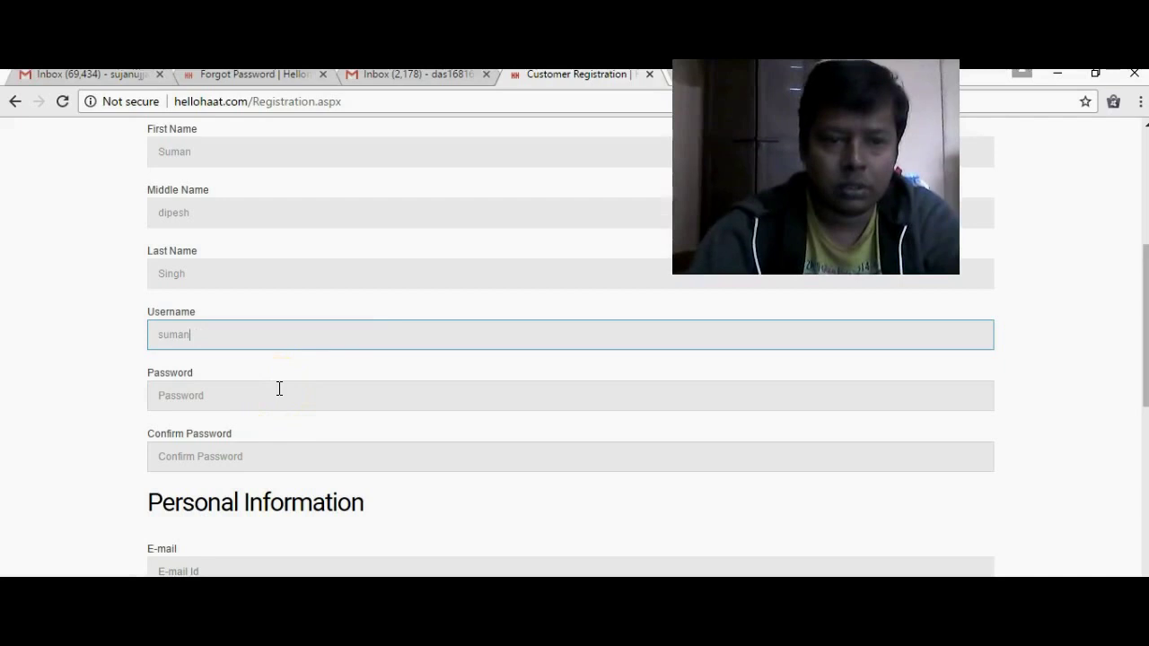
text(78)
click(261, 395)
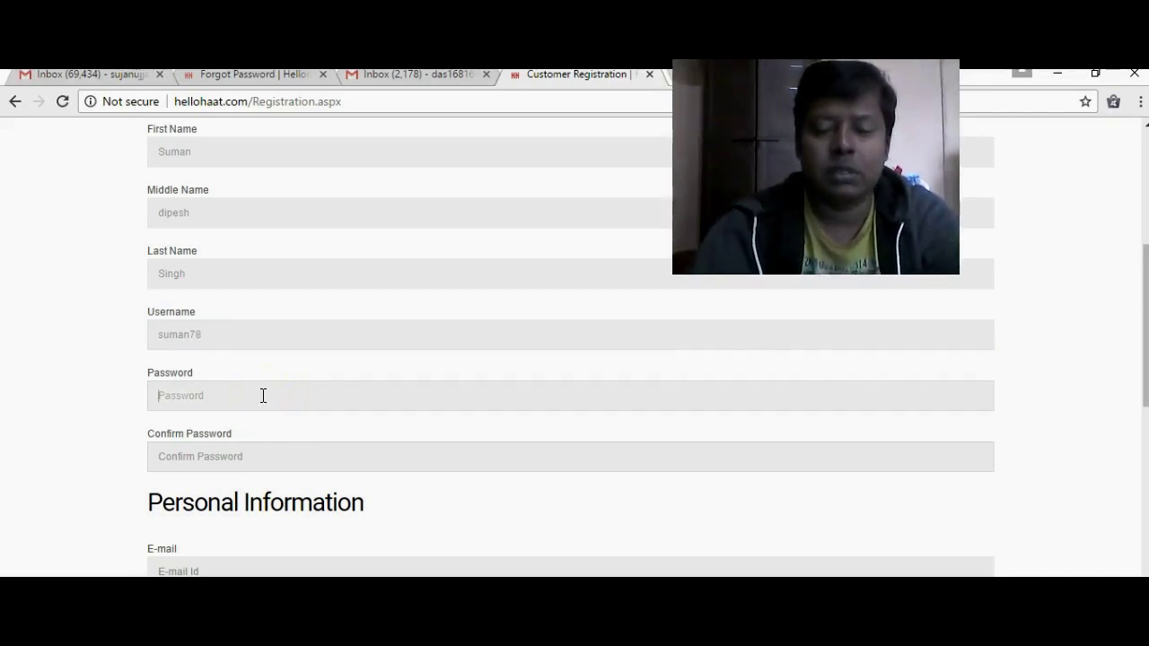
text(*****)
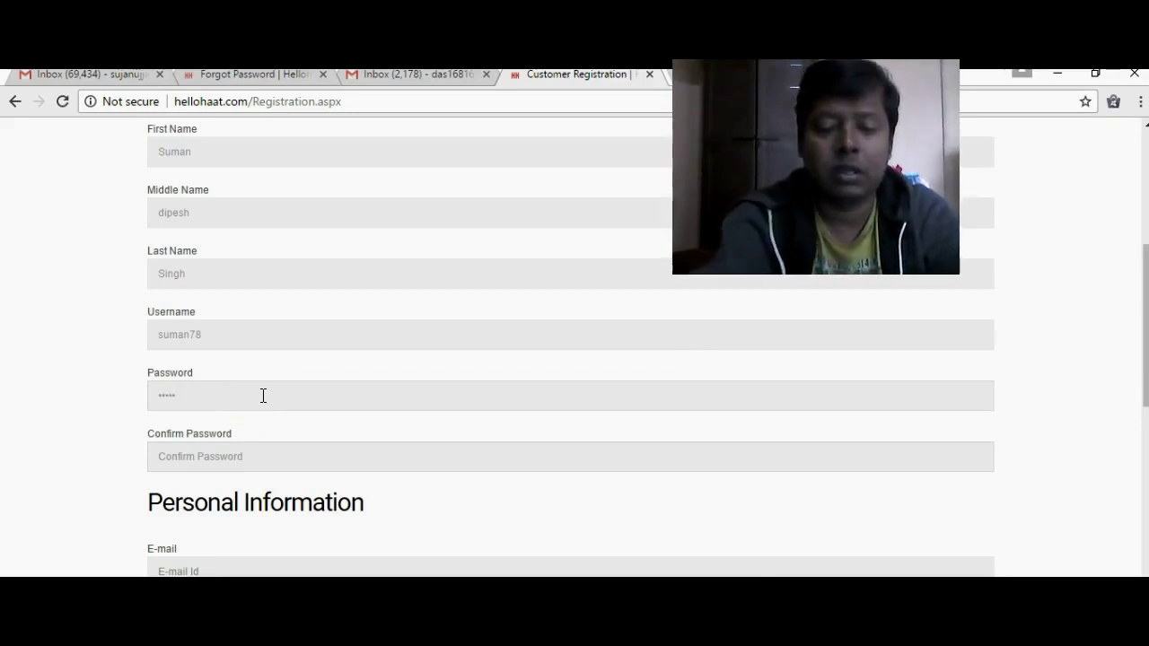
text(*****)
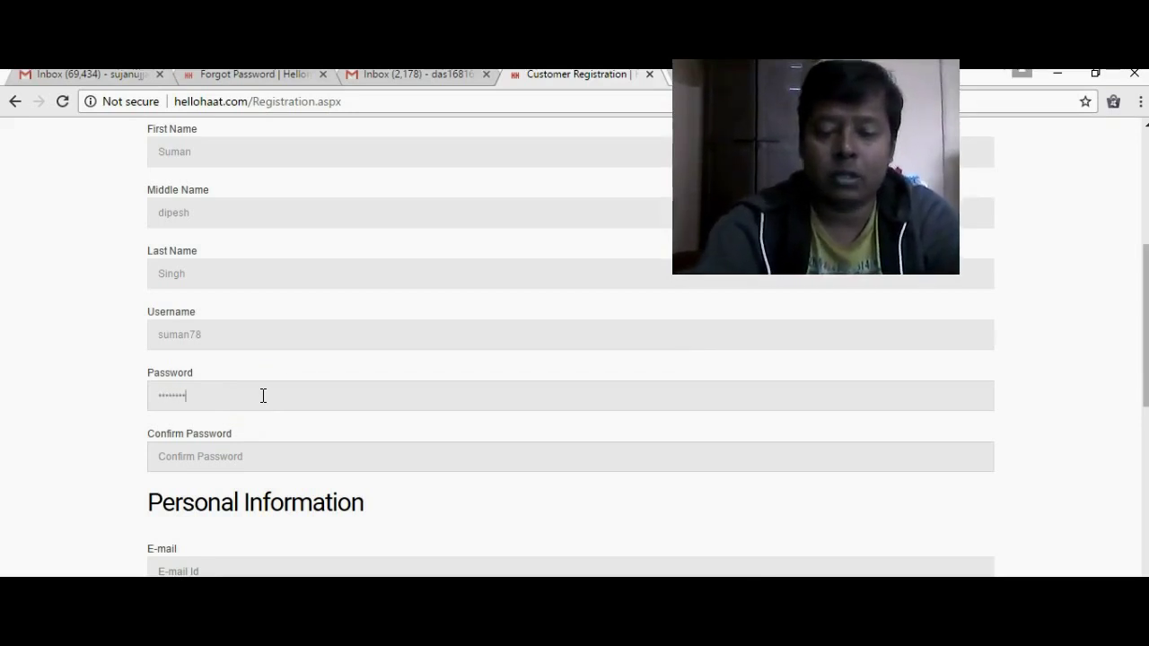
click(213, 466)
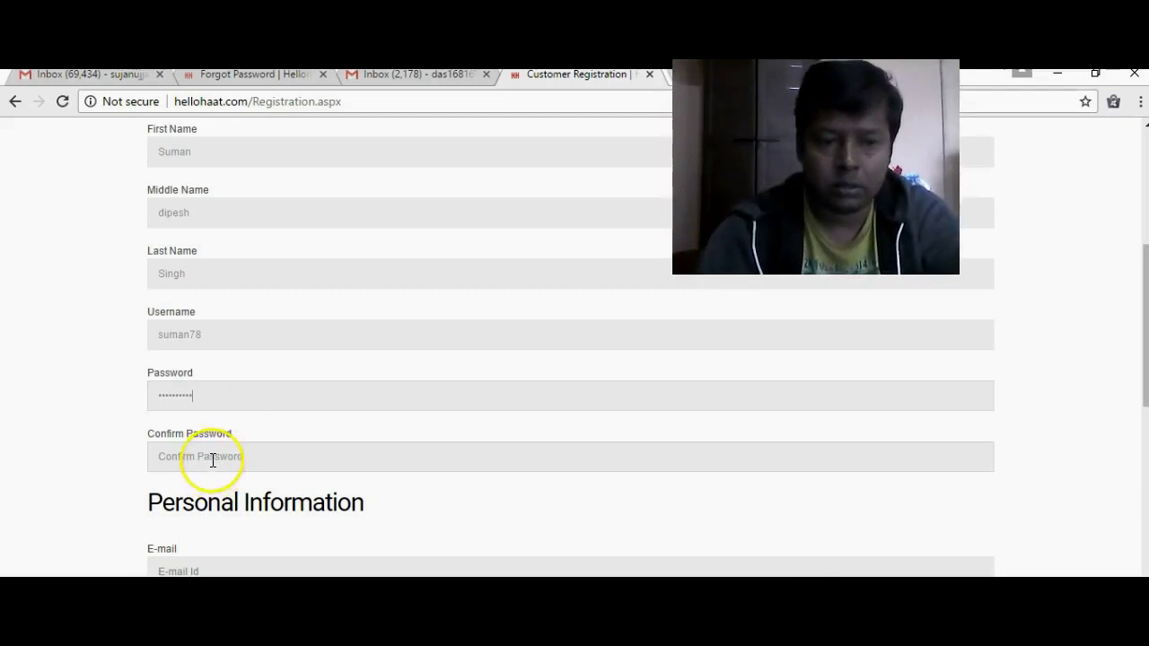
text(*****)
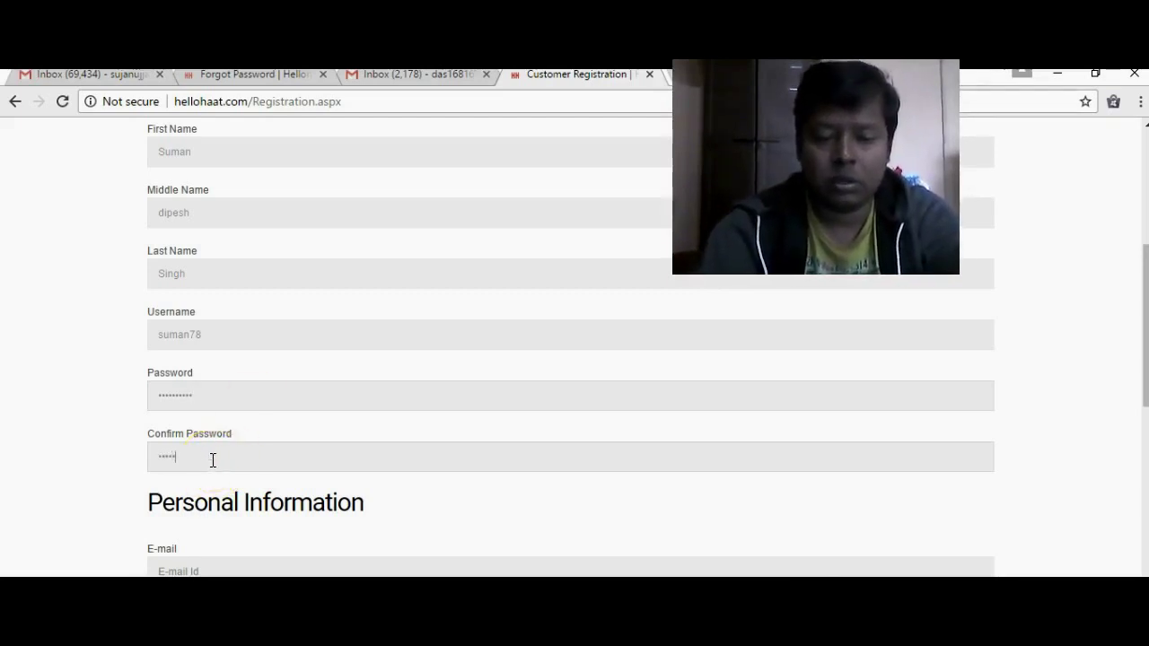
text(*****)
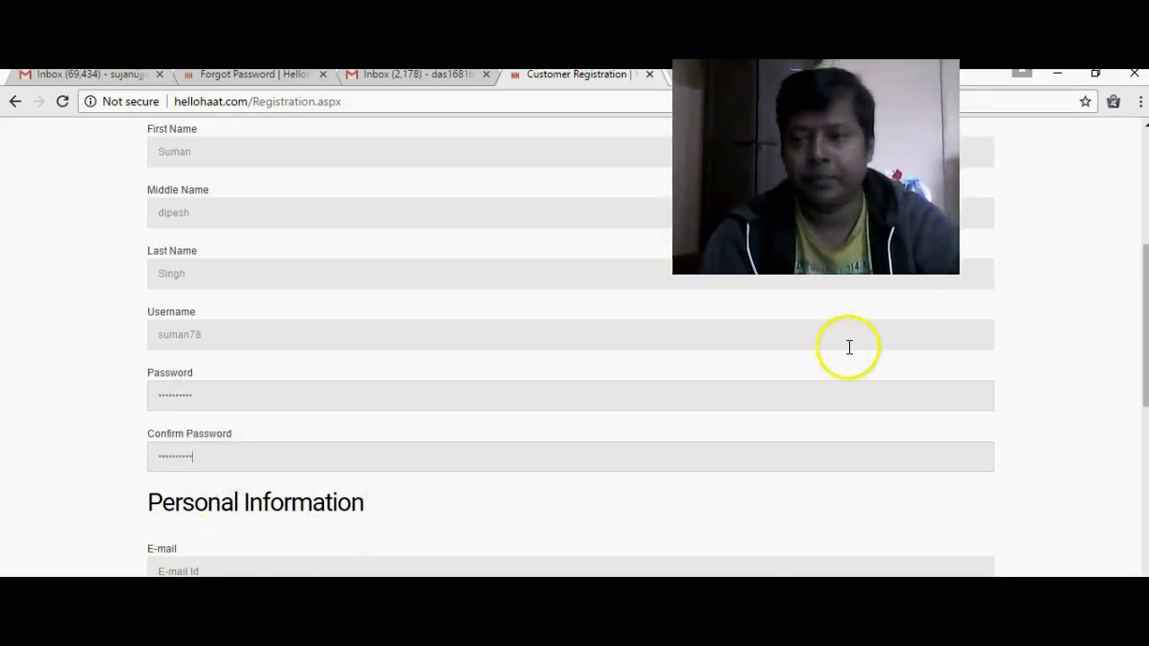
- Type the customer's e-mail address into the Personal Information E-mail field, dismissing the saved suggestion
scroll(1132, 327, down, 2)
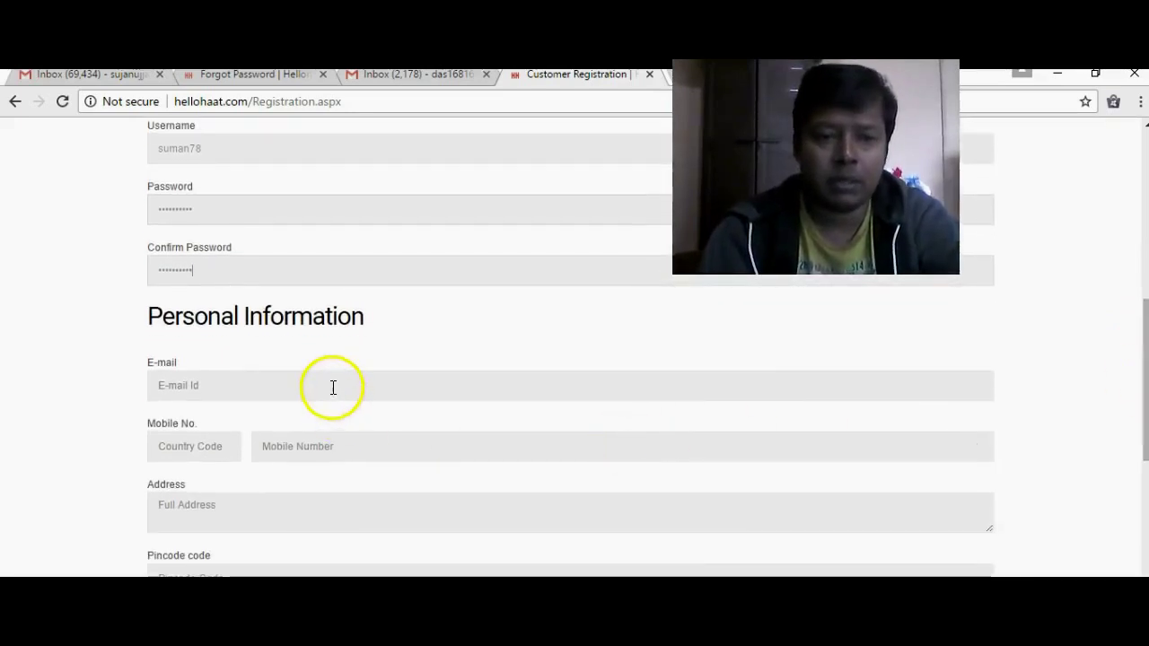
click(333, 386)
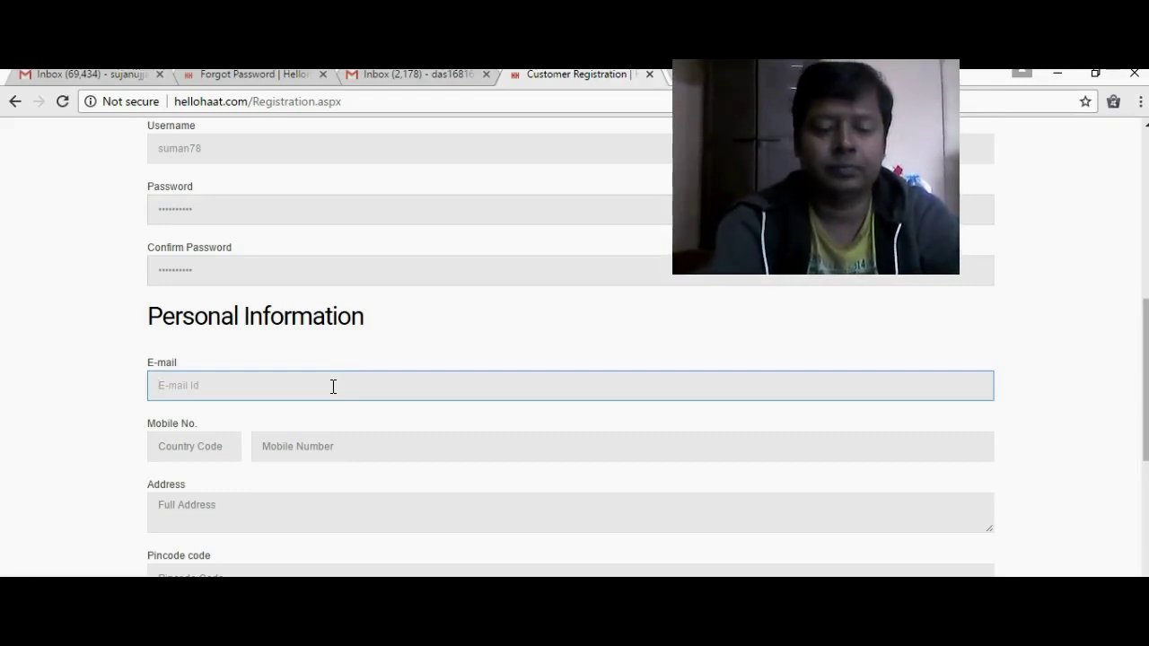
text(as)
key(BackSpace)
key(BackSpace)
click(333, 385)
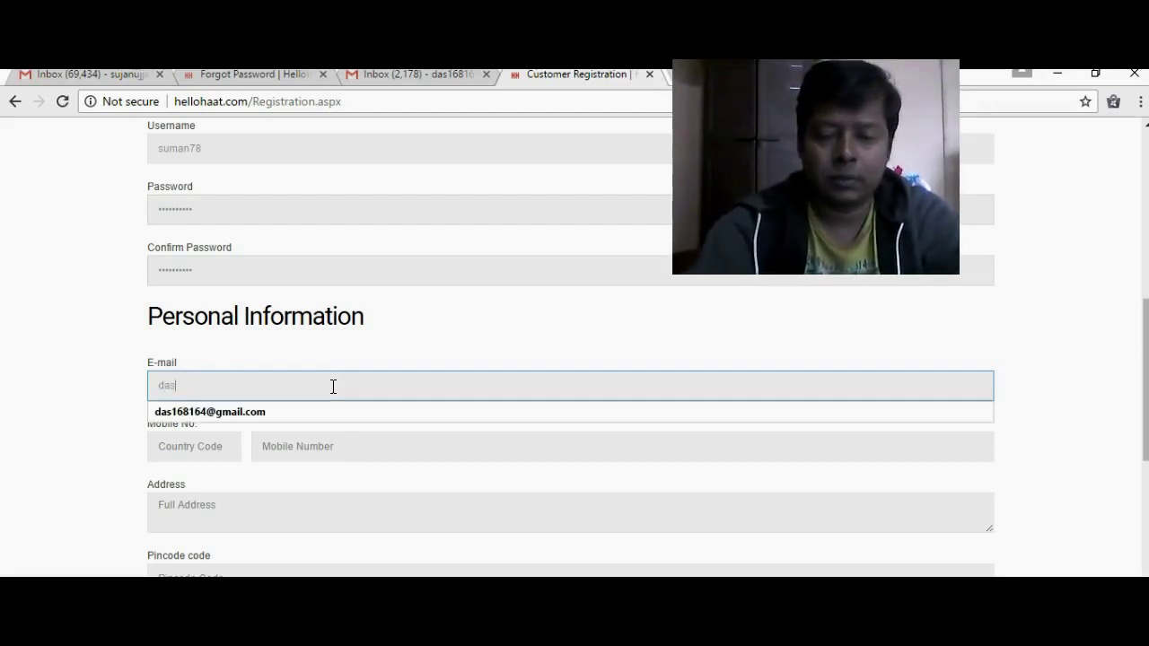
click(333, 385)
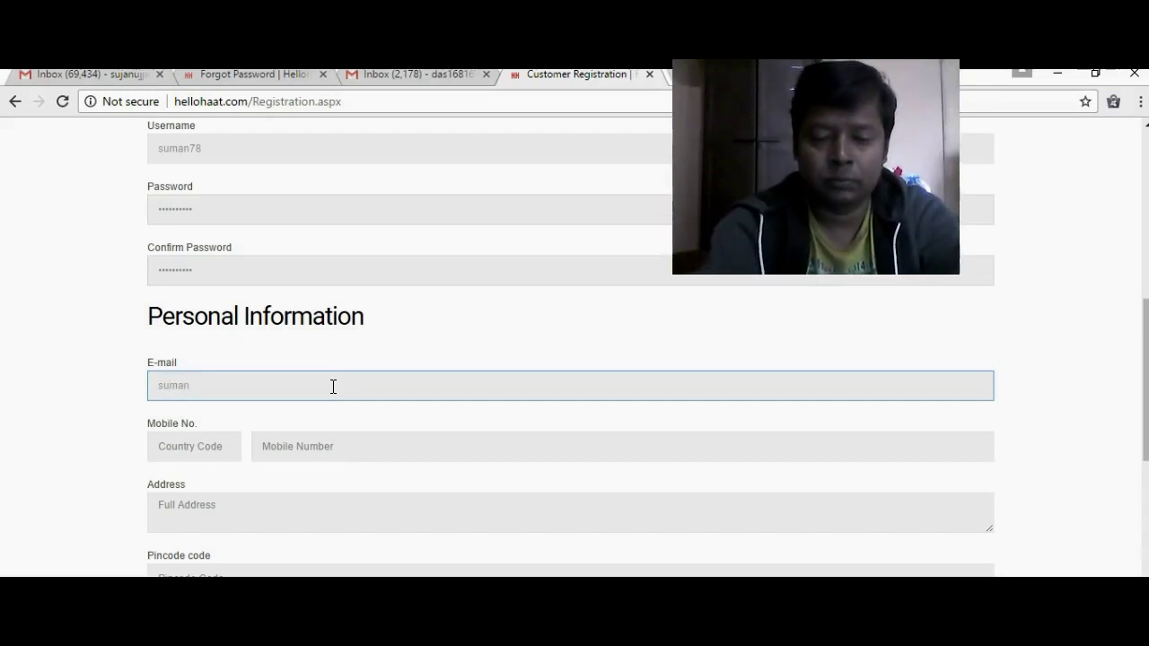
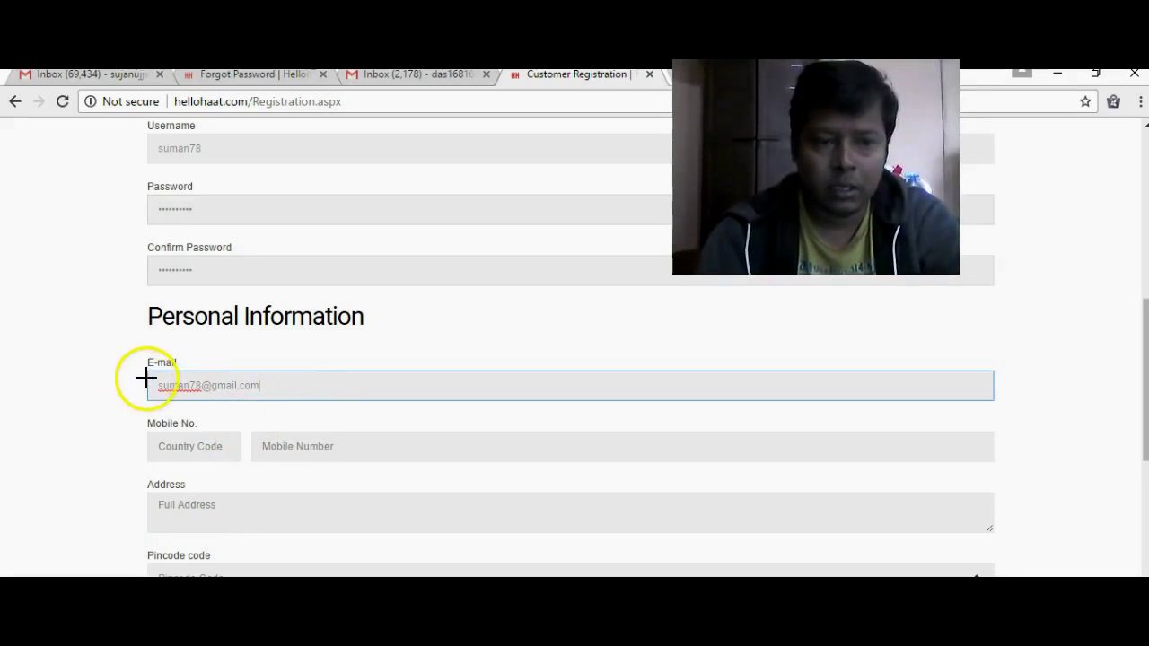
mouse_move(149, 375)
mouse_down()
mouse_move(153, 398)
mouse_move(144, 380)
mouse_move(192, 400)
mouse_move(268, 389)
mouse_move(256, 359)
mouse_up()
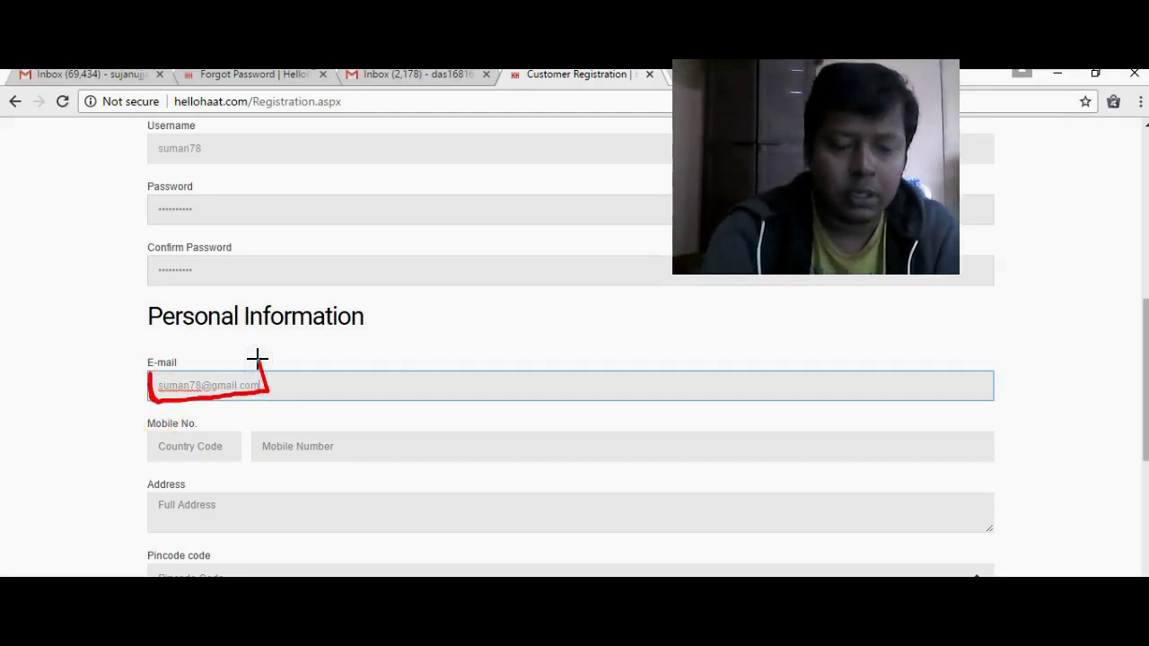
key(ctrl+z)
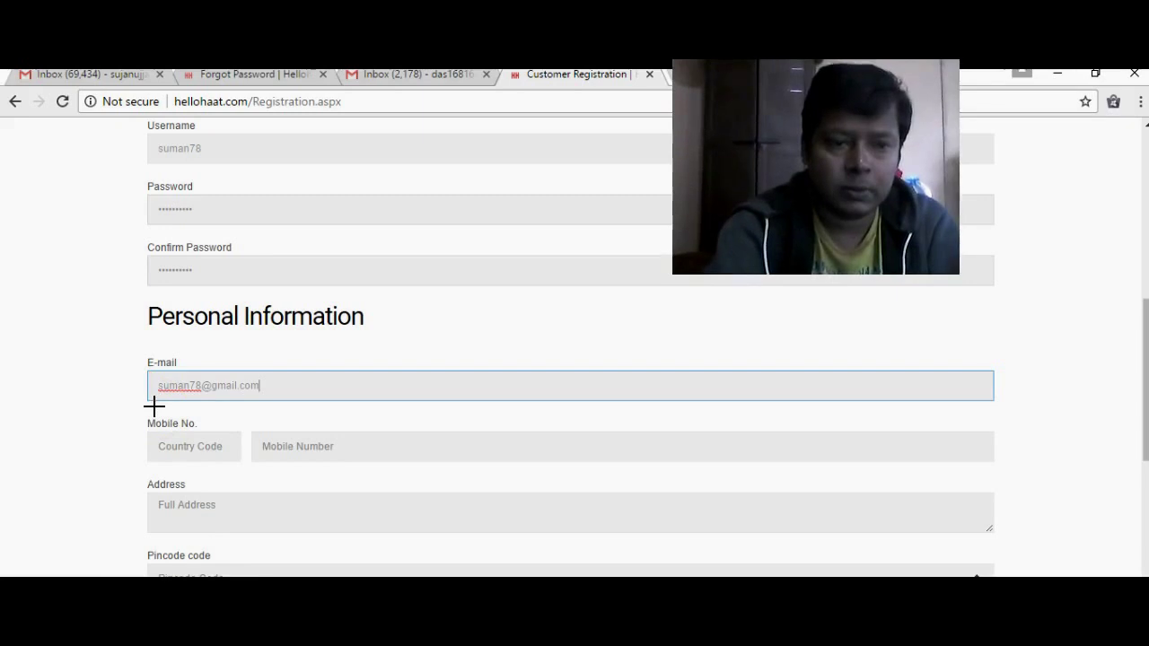
- Enter country code 91 and the customer's mobile number in Mobile No
click(204, 446)
text(91)
click(191, 471)
click(302, 448)
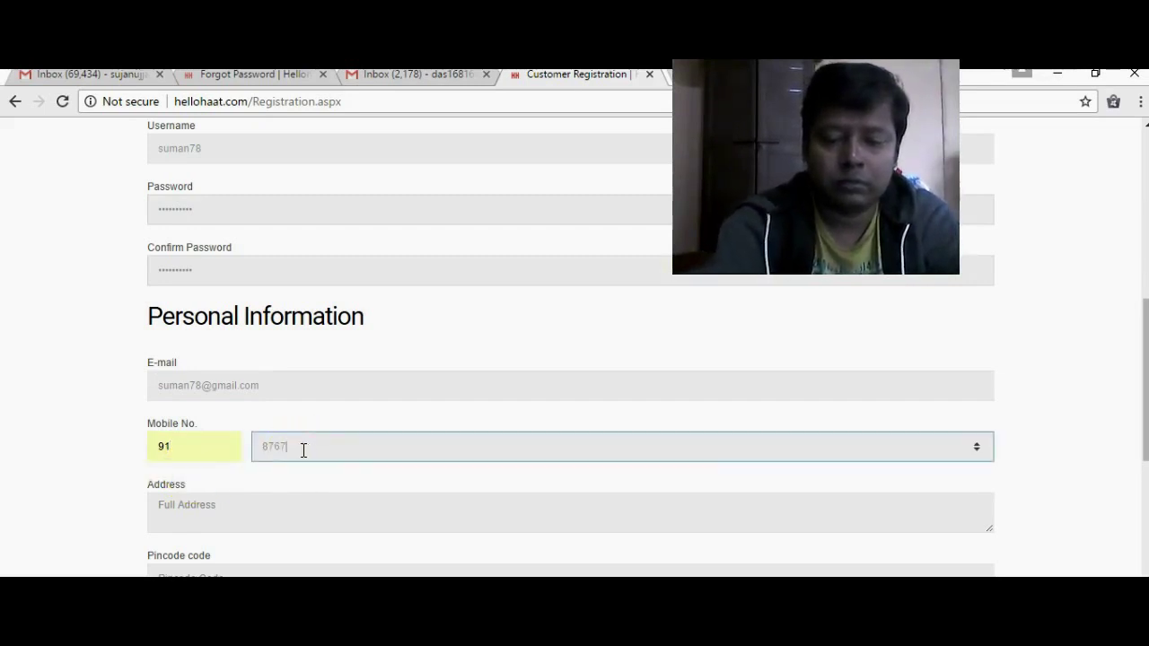
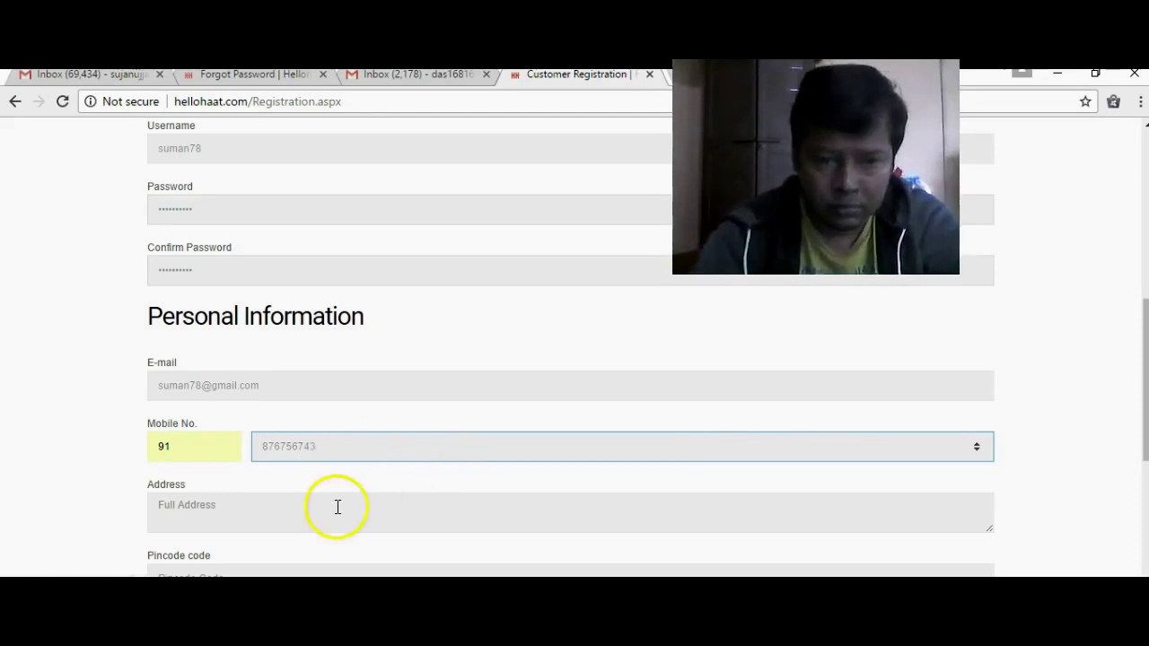
- Type the customer's street address into the Address box
click(266, 502)
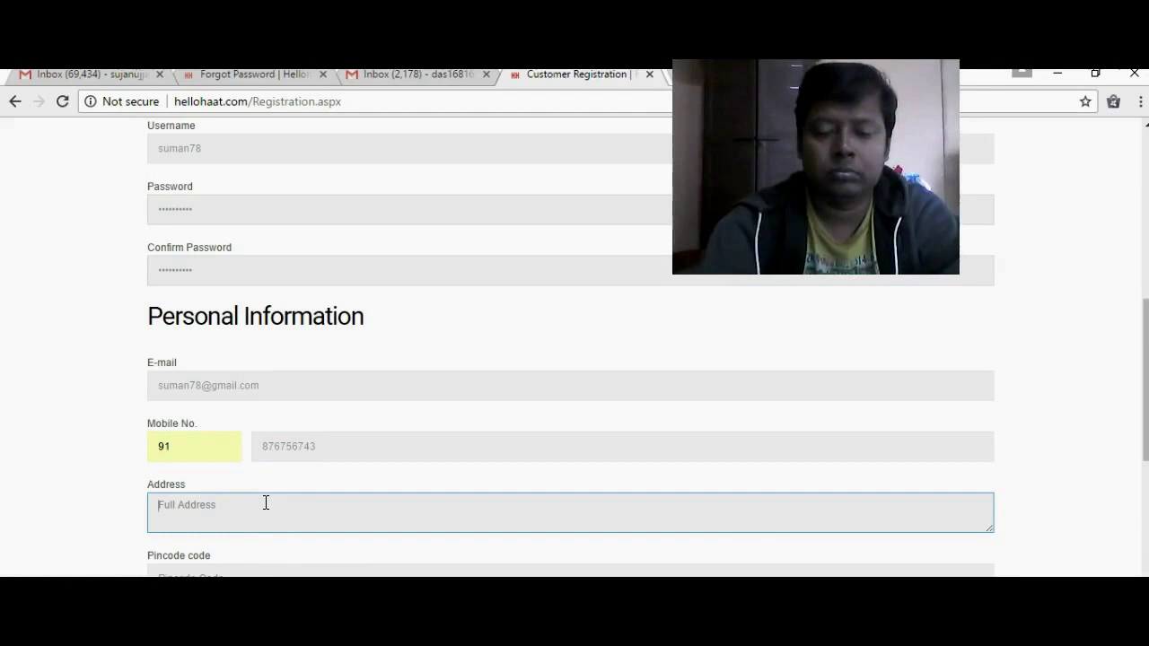
text(Lenin Na)
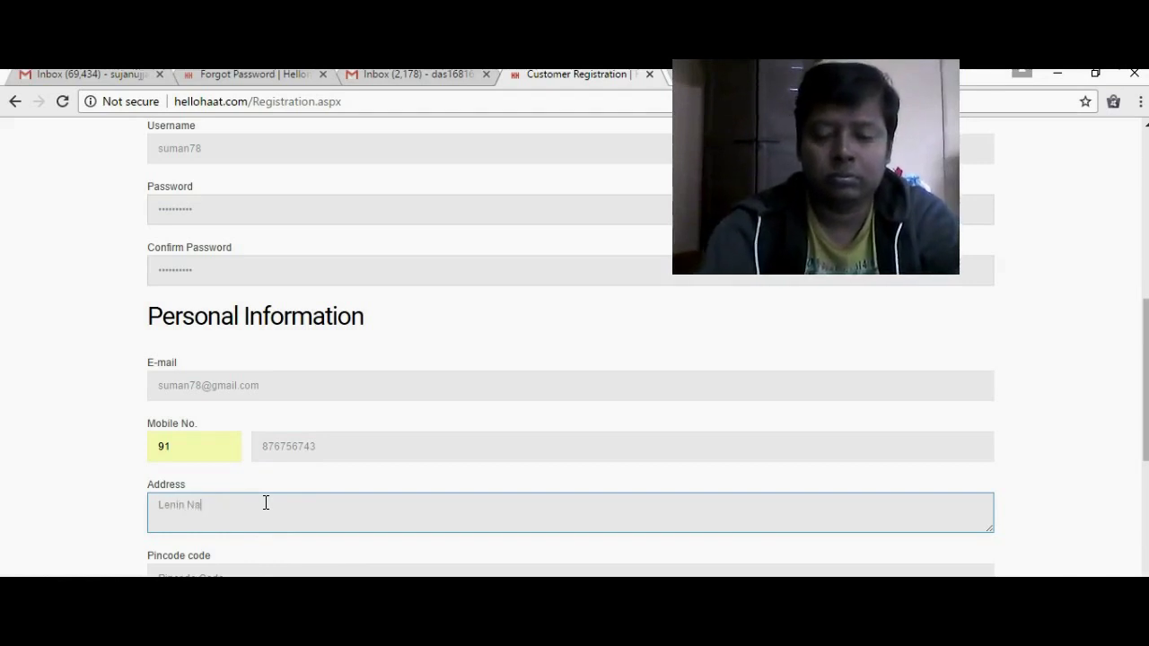
text(gar Sextor 2 chandigarg)
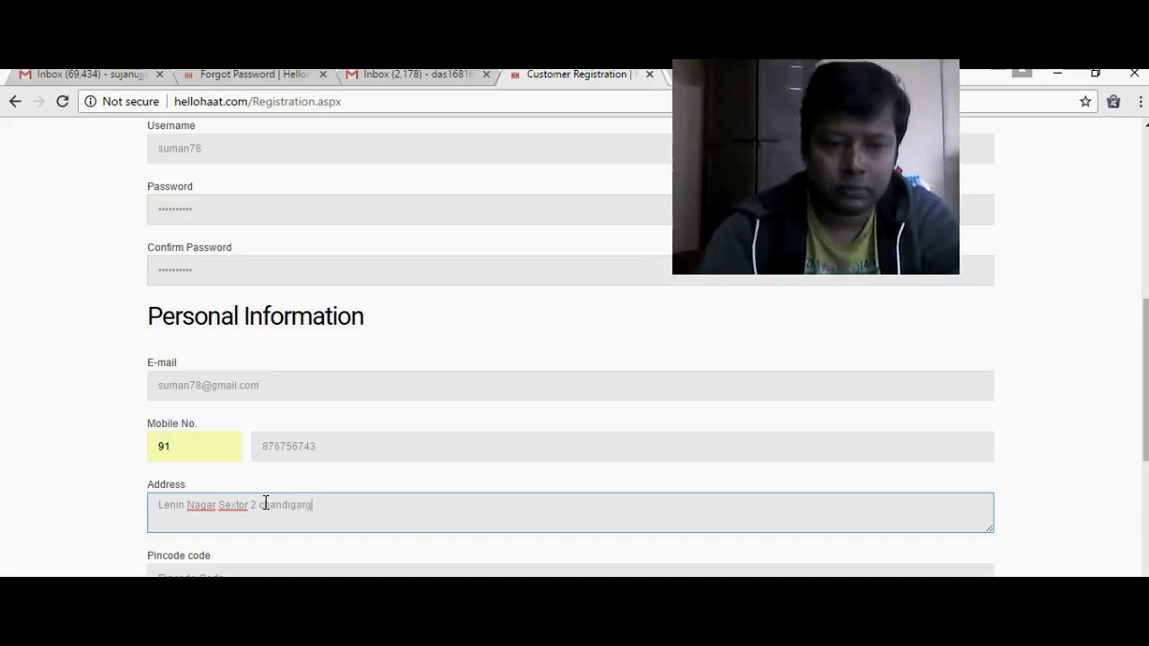
drag(1143, 309, 1136, 347)
click(437, 445)
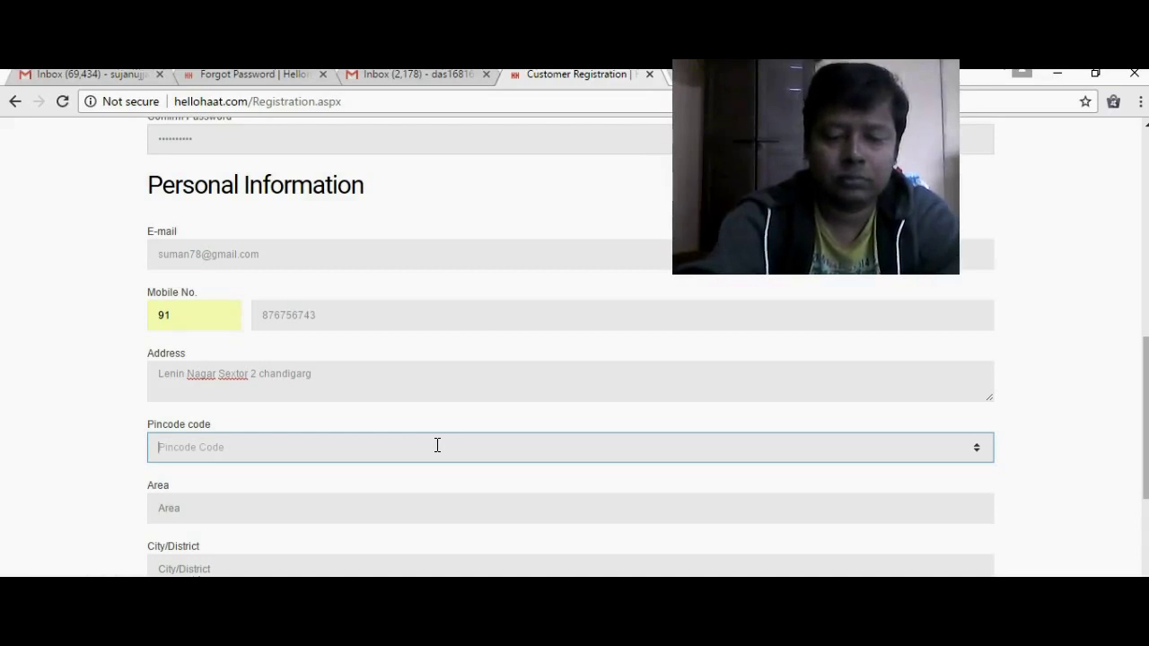
- Fill in the customer's pincode and state
text(212243)
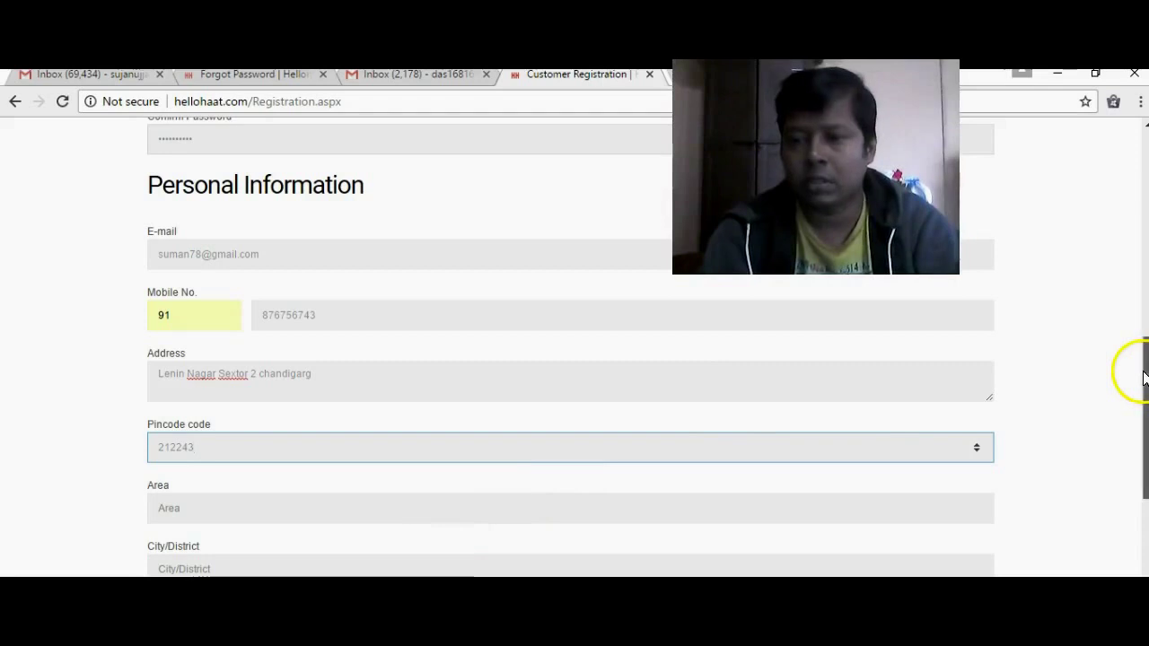
scroll(1143, 372, down, 3)
click(534, 389)
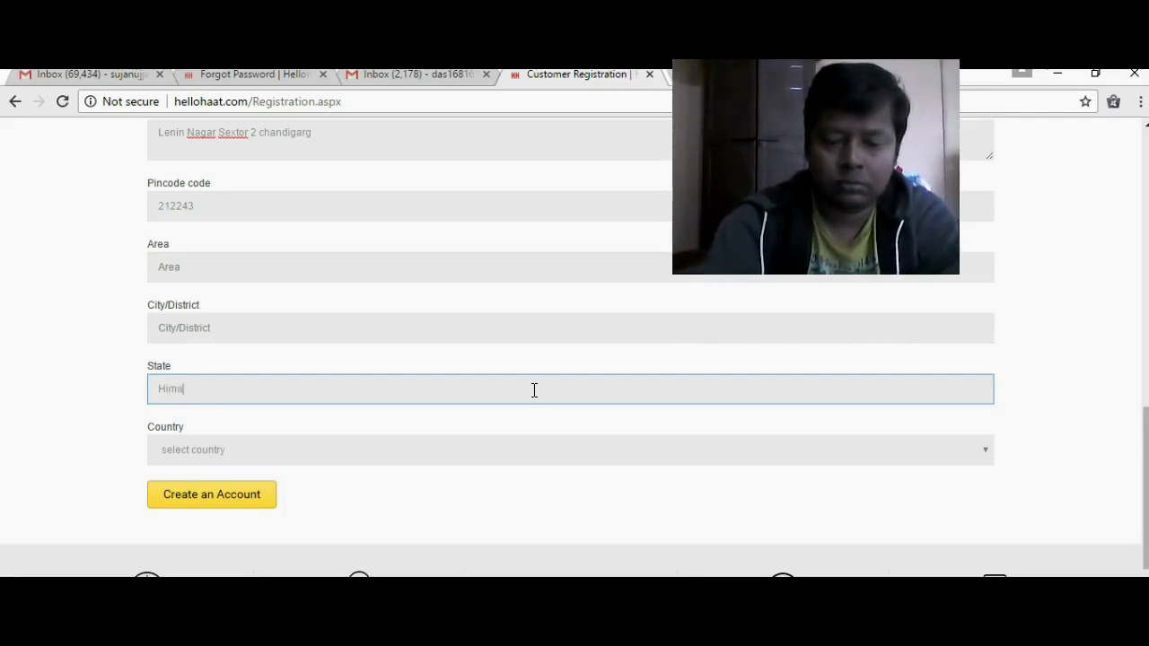
text(hal Prsdesh)
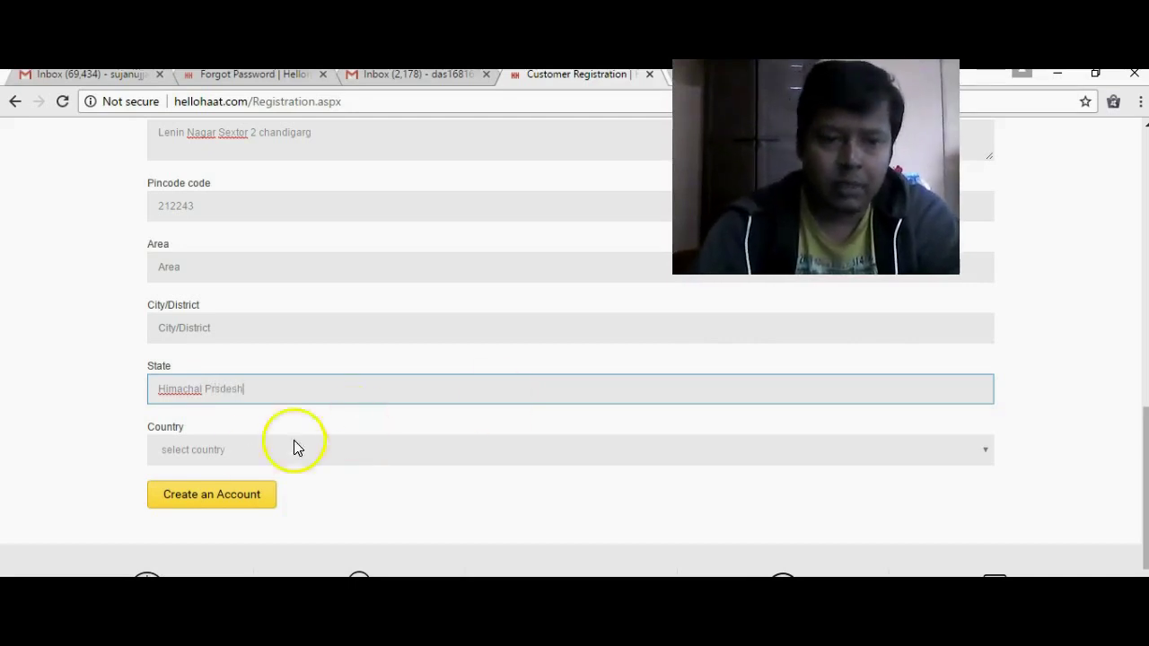
- Choose India as the country and submit the form with Create an Account
click(237, 455)
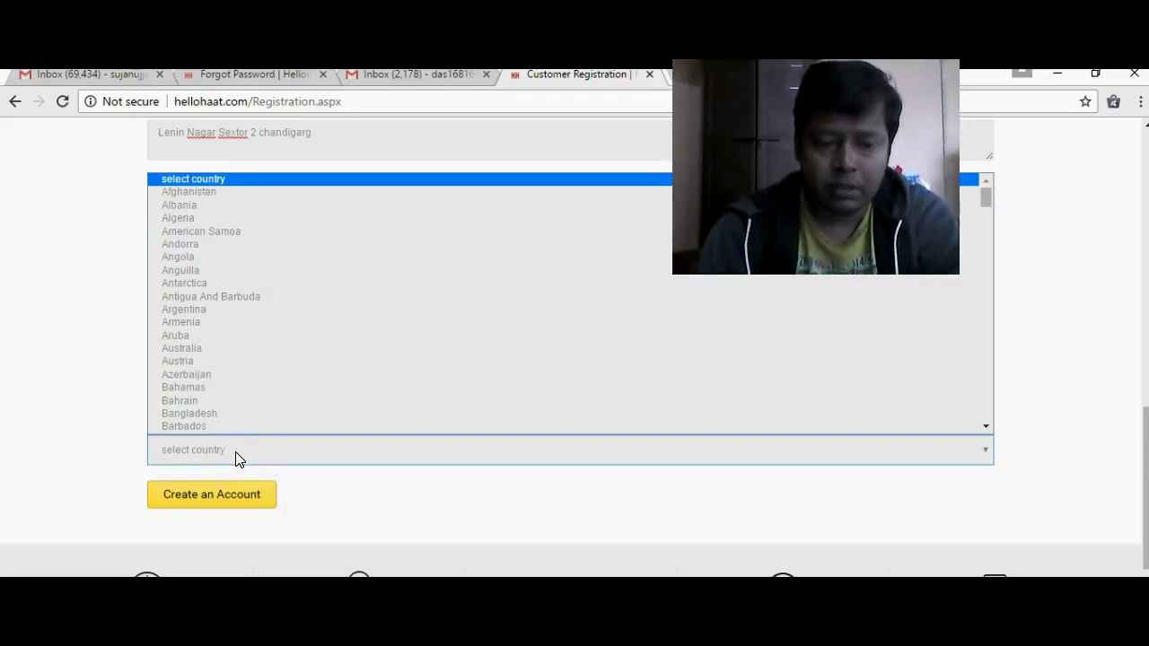
key(i)
key(n)
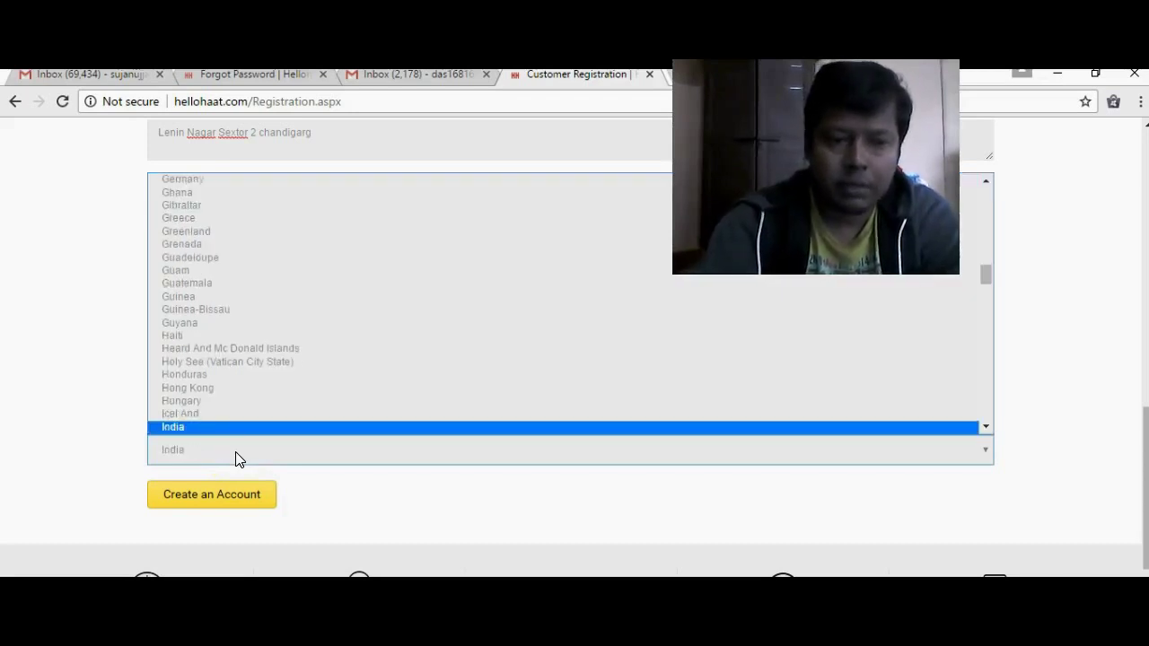
click(238, 459)
click(218, 499)
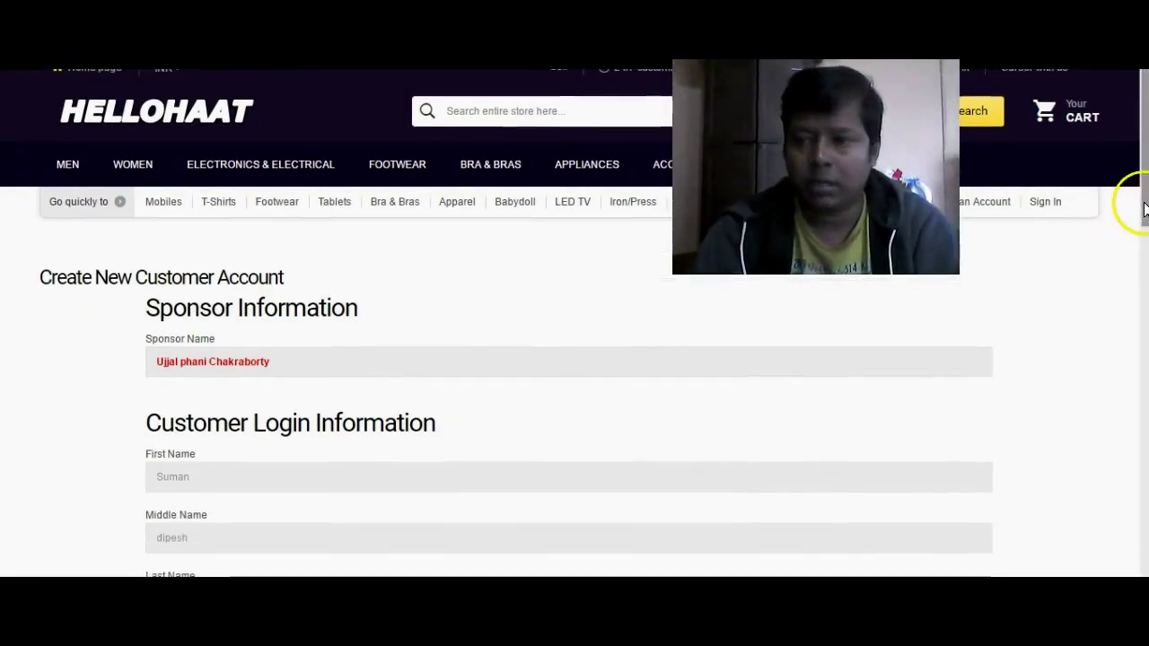
- Review the reloaded form's retained name, username and password entries, then scroll down to Personal Information
drag(1143, 208, 1136, 277)
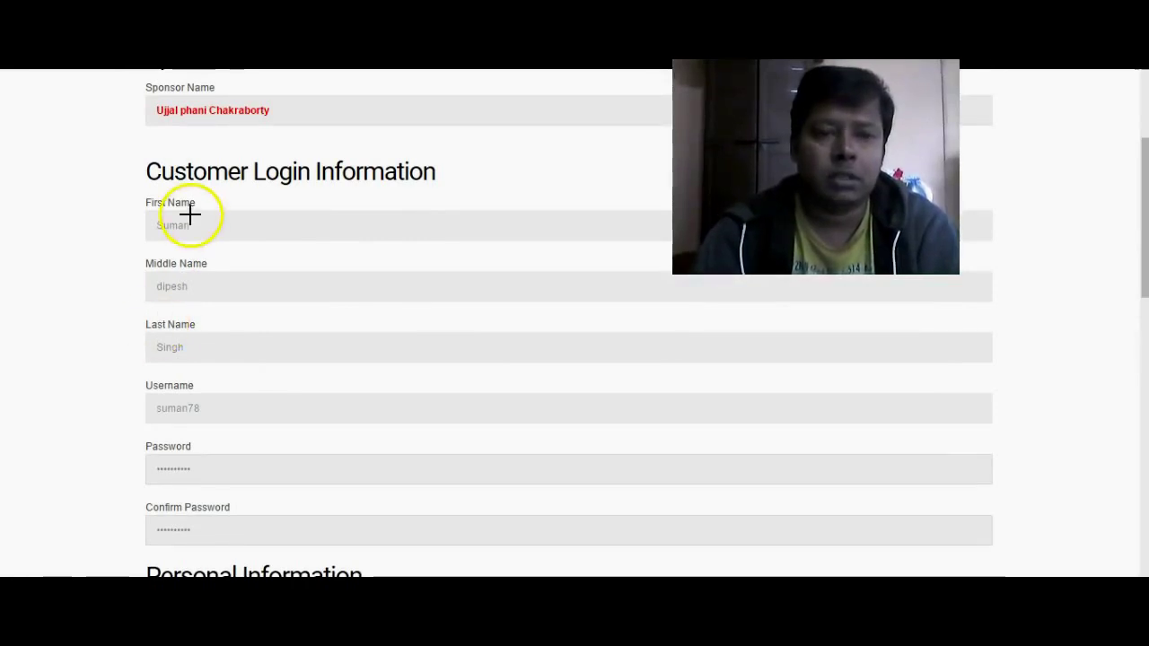
click(205, 285)
click(196, 344)
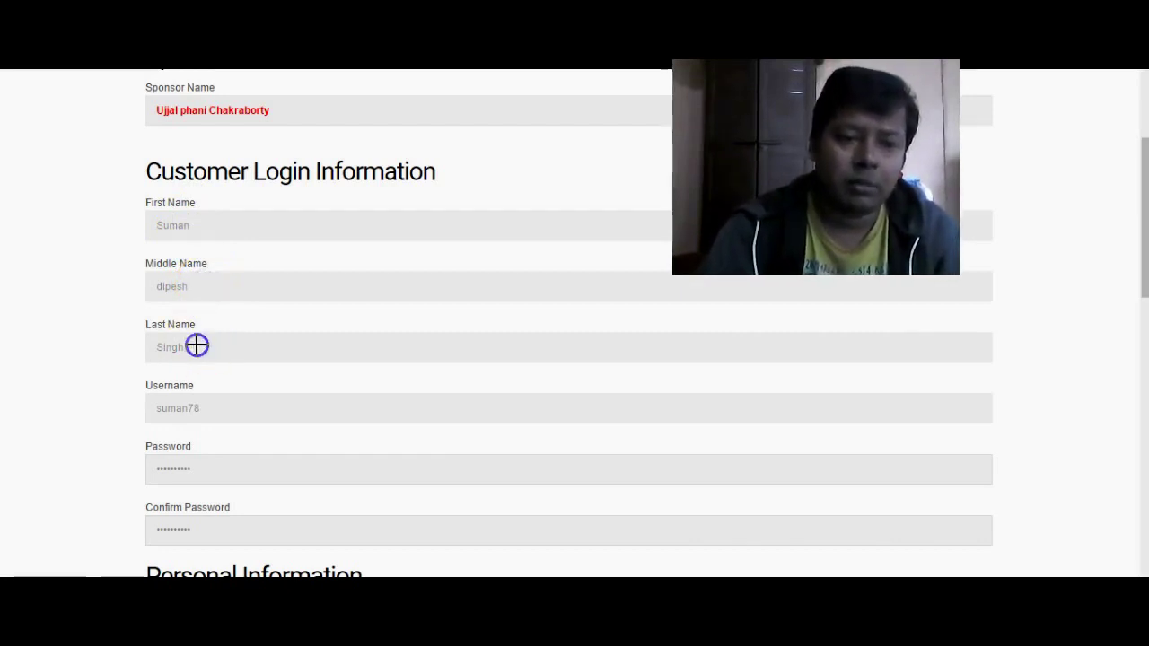
click(212, 413)
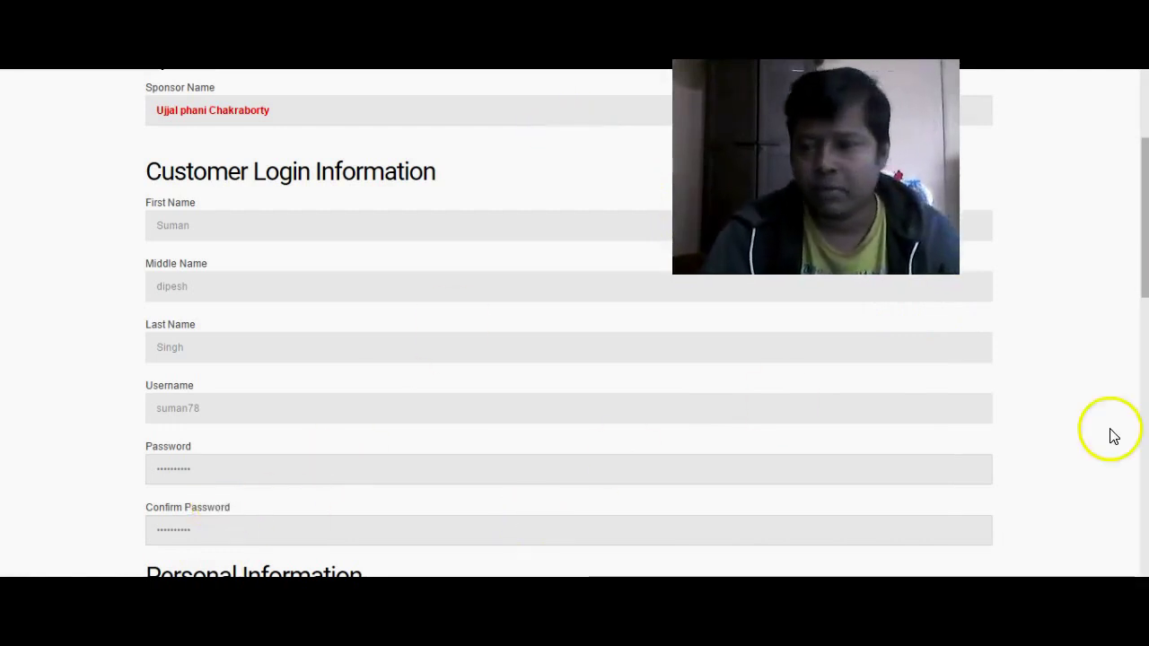
click(1145, 394)
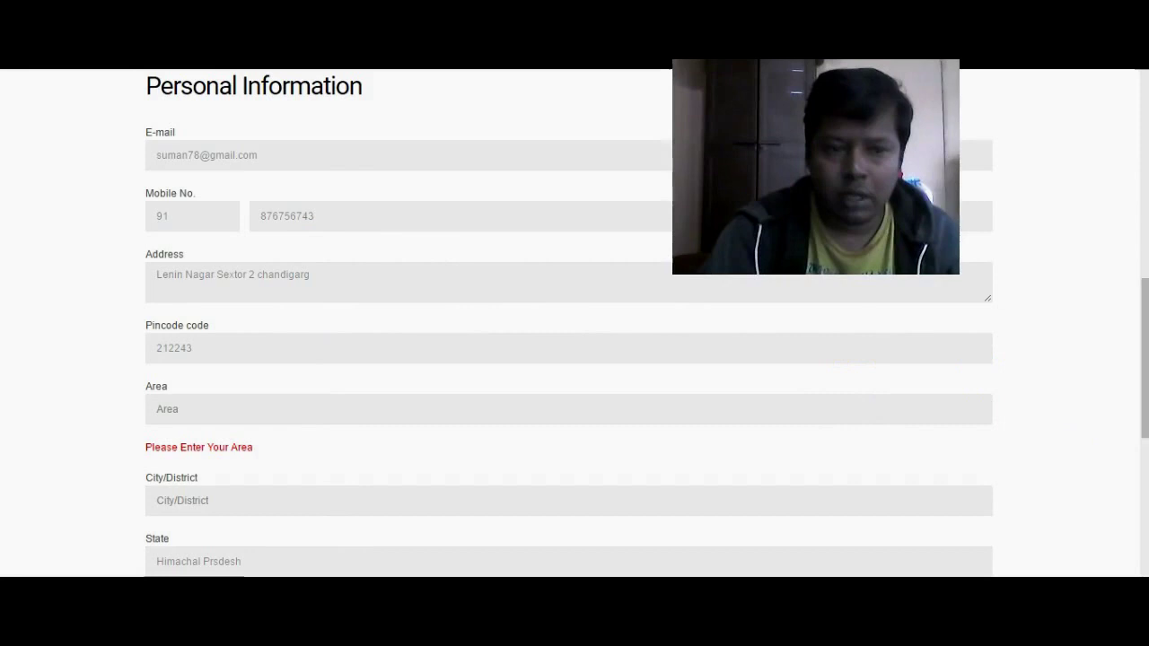
- Autofill City/District from a saved Chrome entry, enter a different mobile number, and resubmit the form
click(236, 498)
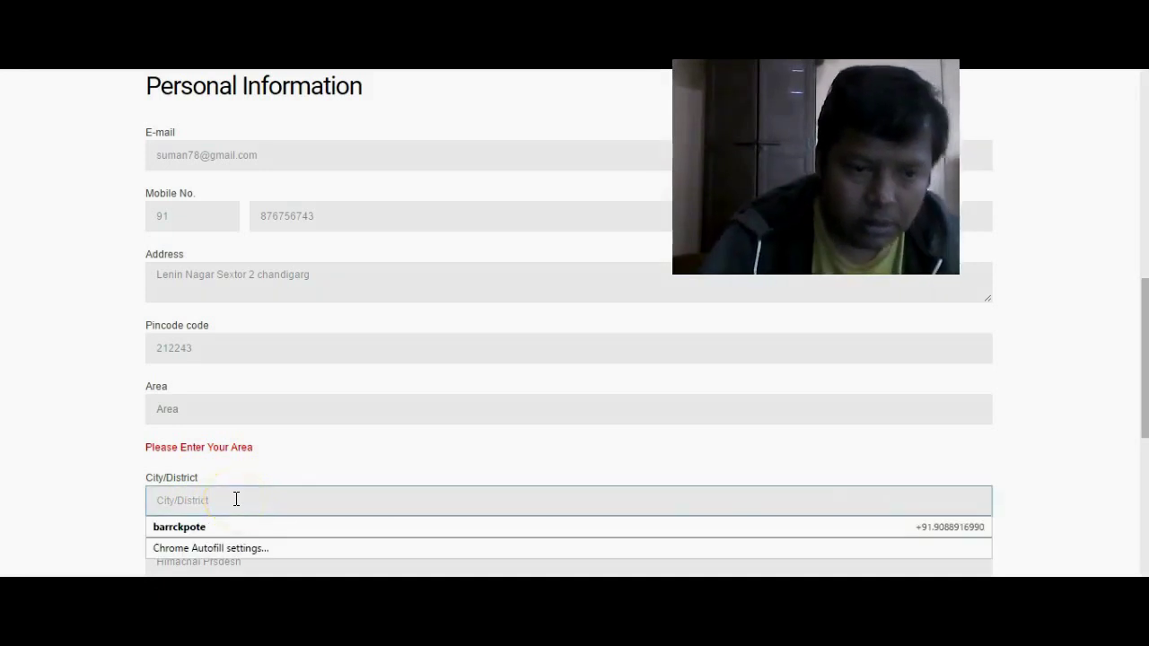
click(234, 529)
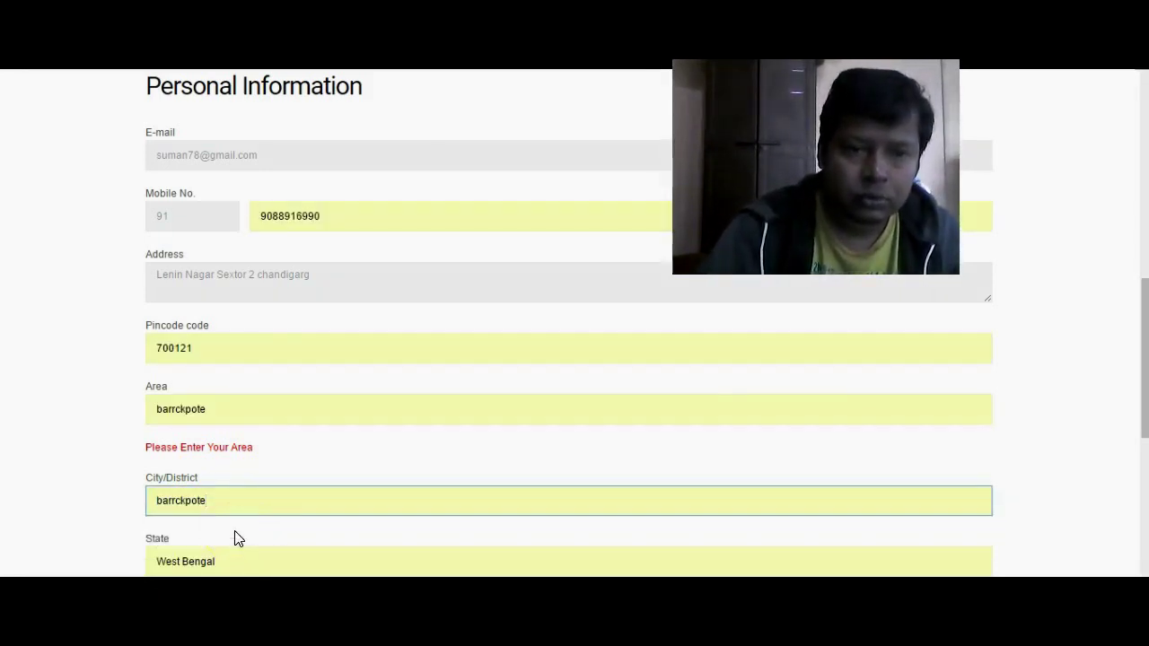
double_click(351, 218)
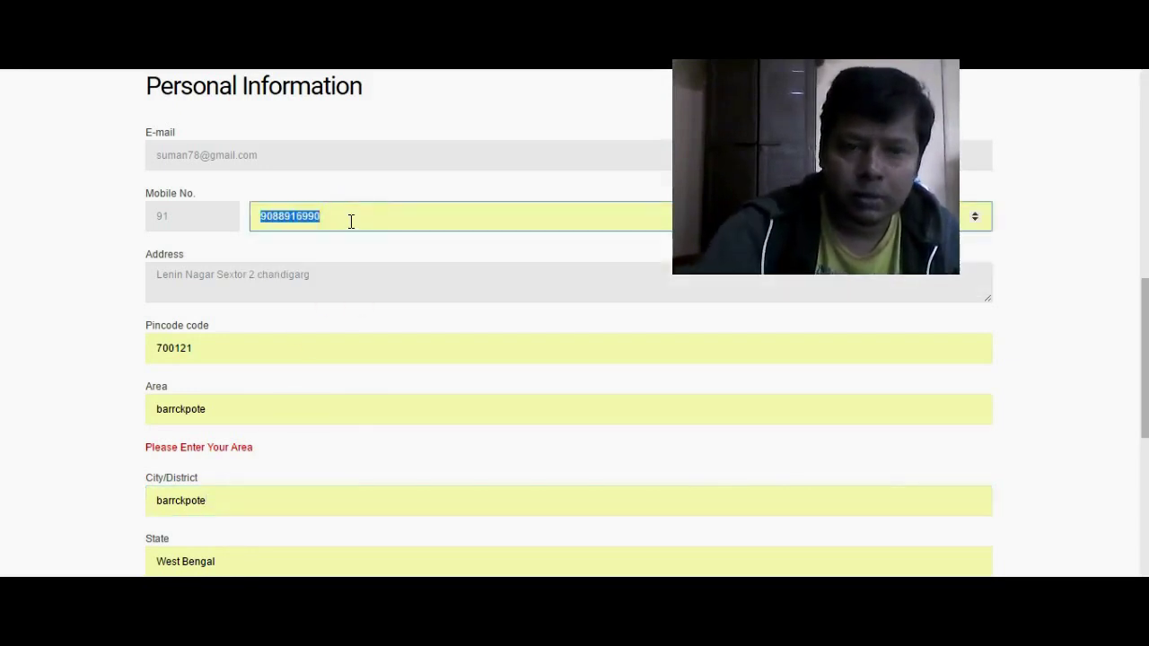
key(BackSpace)
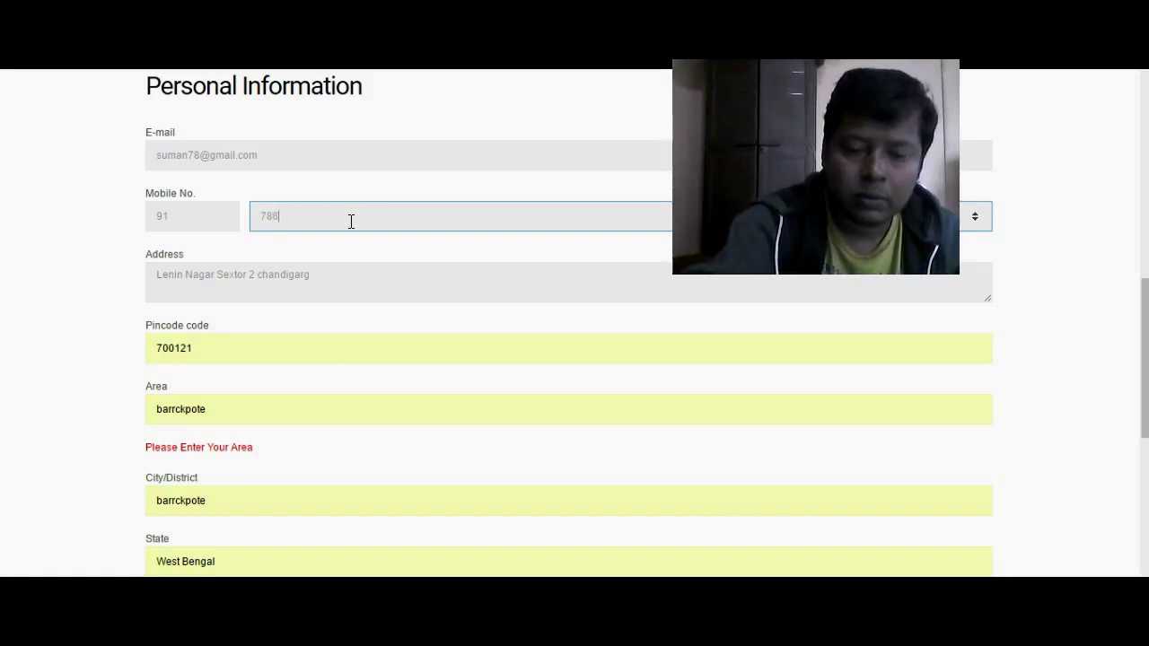
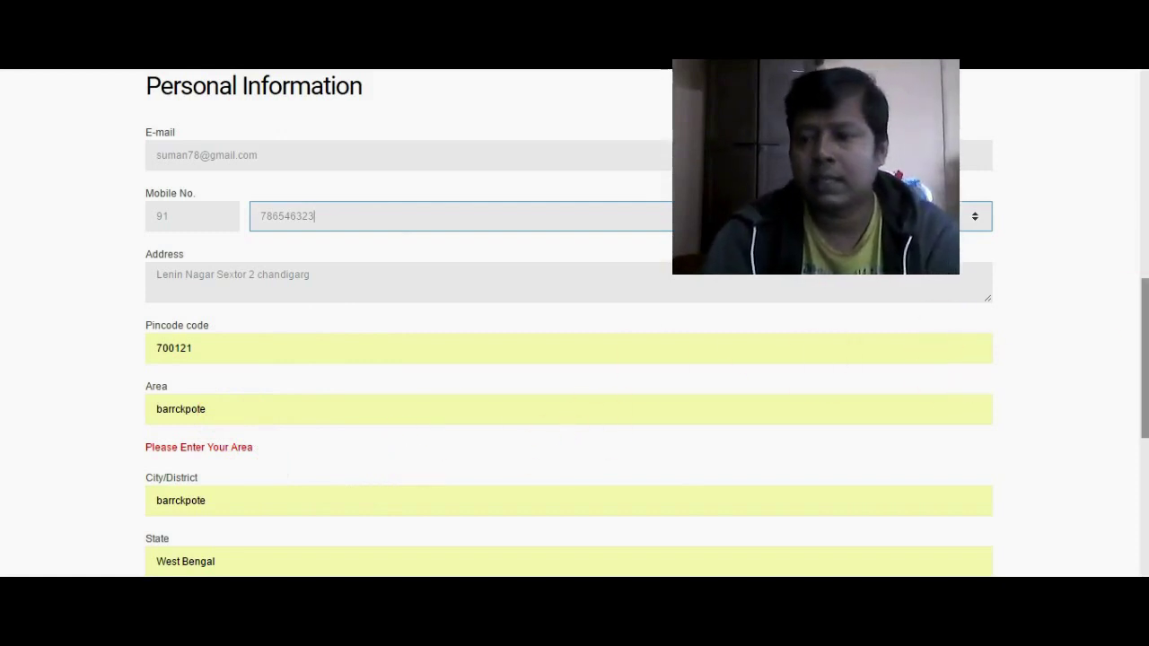
drag(1142, 302, 1143, 463)
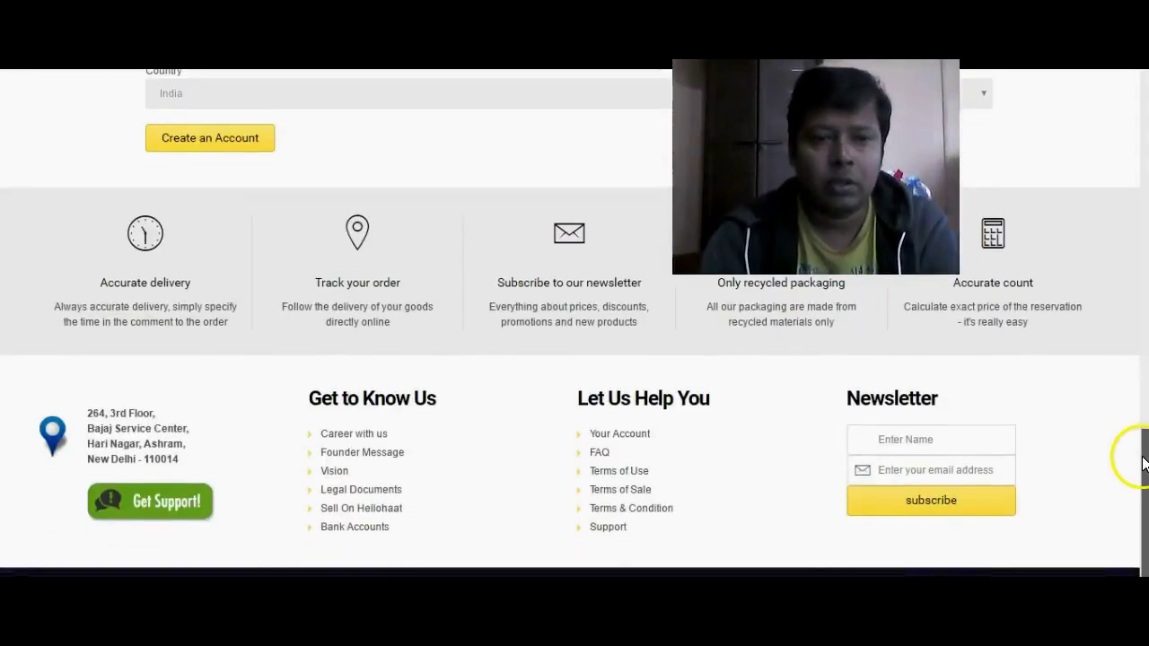
click(237, 142)
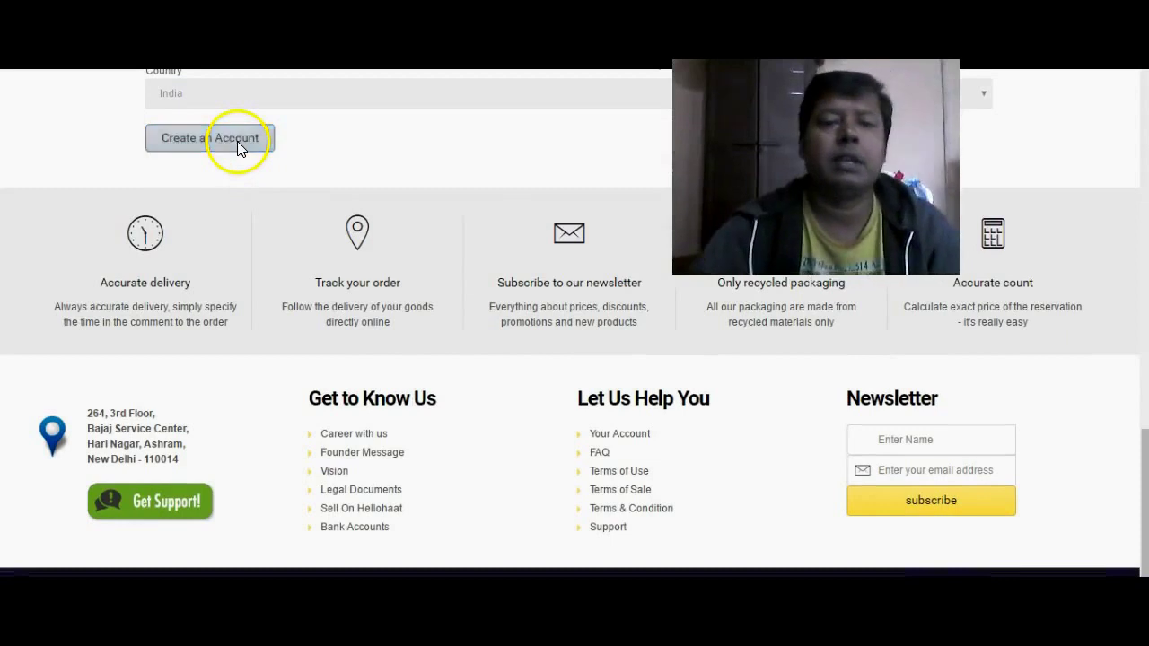